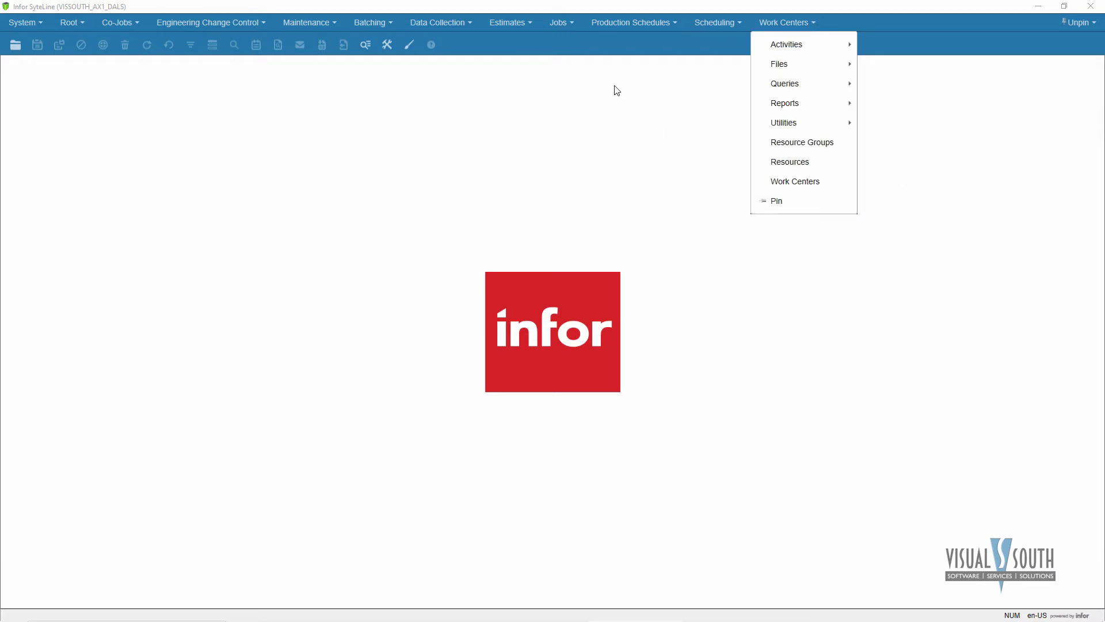
Browse the Jobs menu of production schedule forms, then close it
{"action": "left_click", "coordinate": [668, 26]}
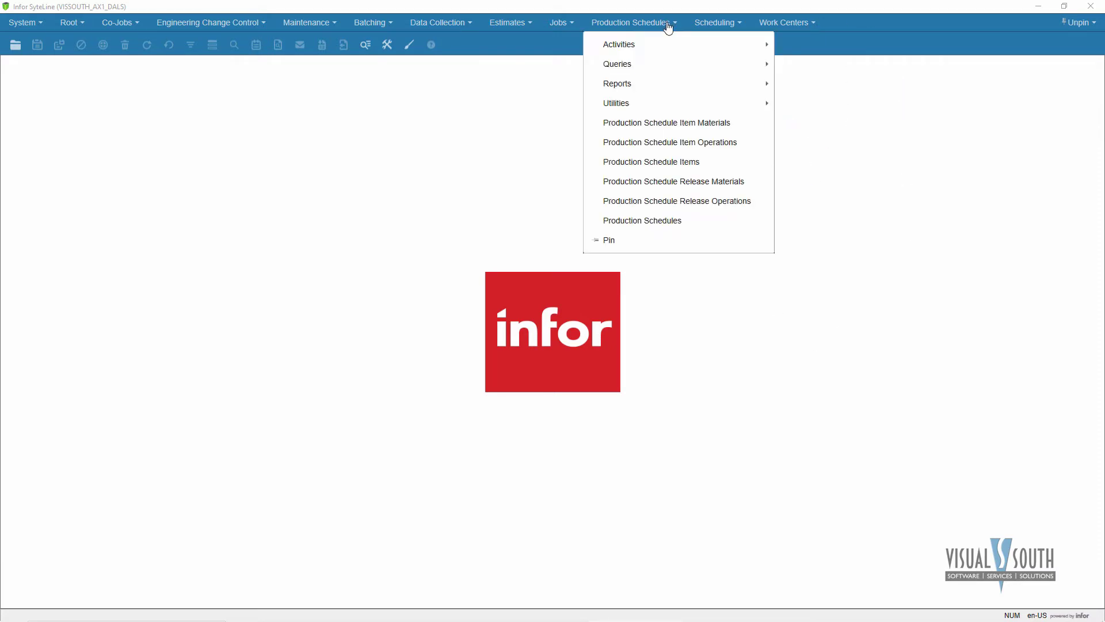
{"action": "mouse_move", "coordinate": [561, 23]}
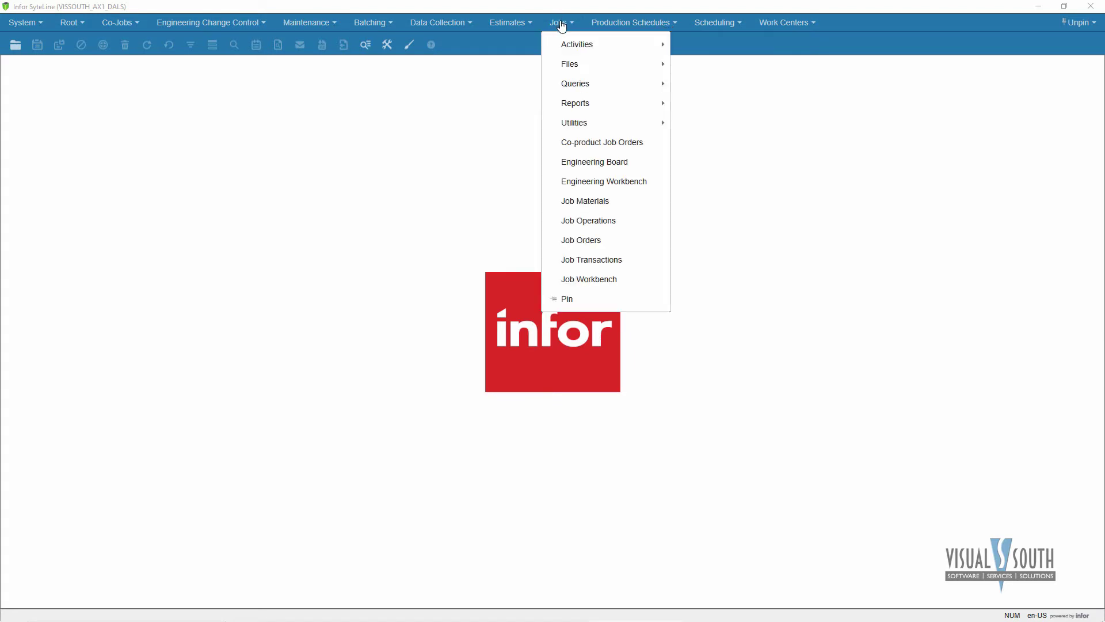
{"action": "left_click", "coordinate": [445, 152]}
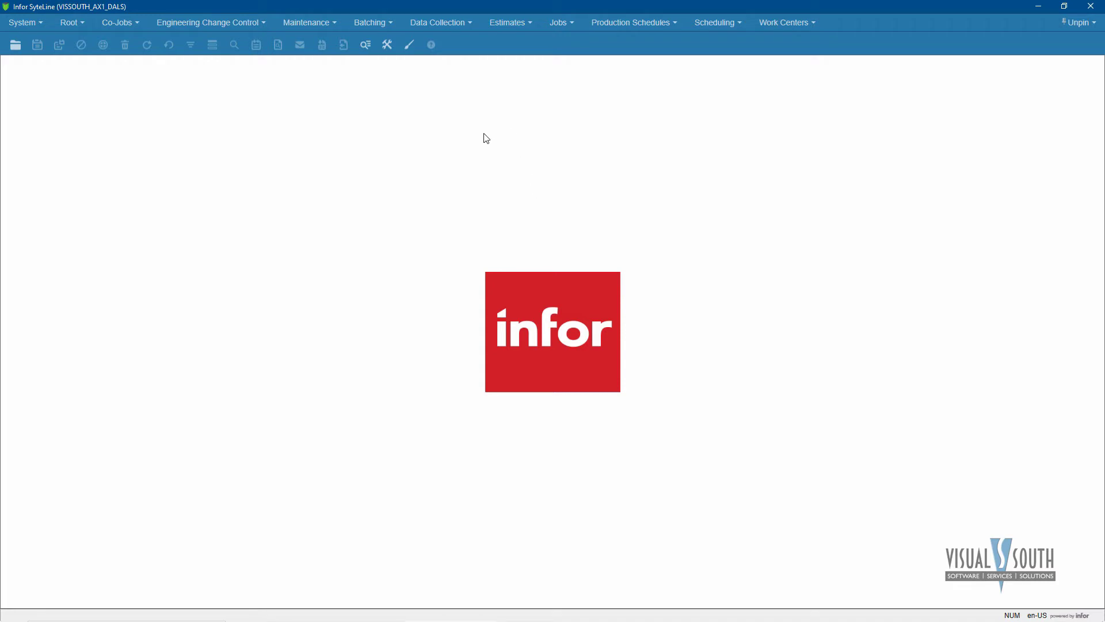
In User Preferences' Runtime Layout, change the theme from NM_Infor to Infor
{"action": "left_click", "coordinate": [26, 23]}
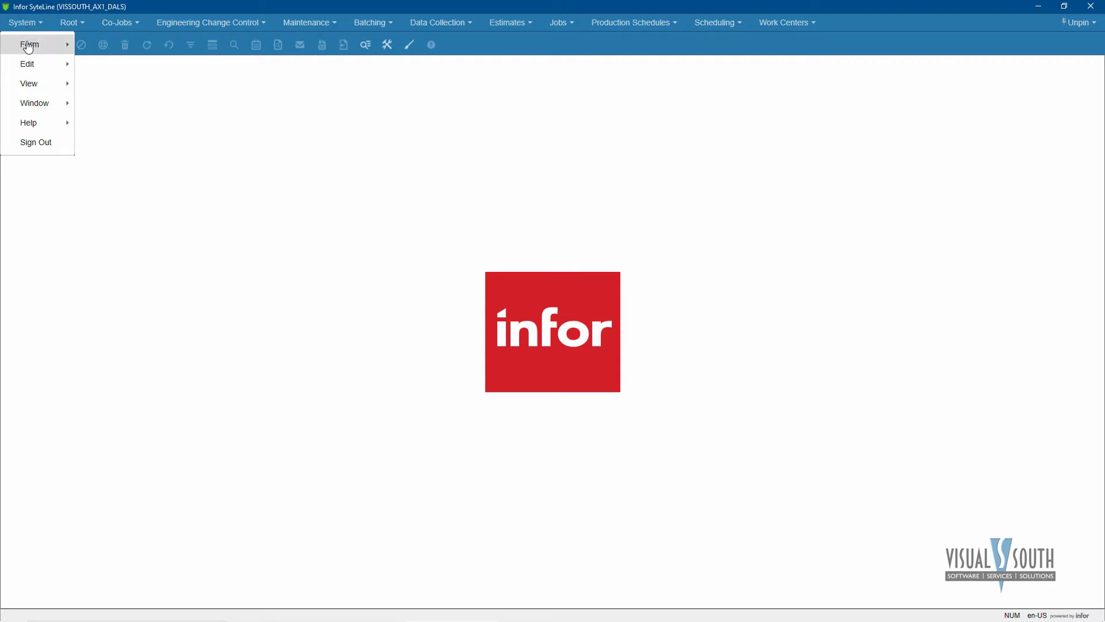
{"action": "mouse_move", "coordinate": [38, 74]}
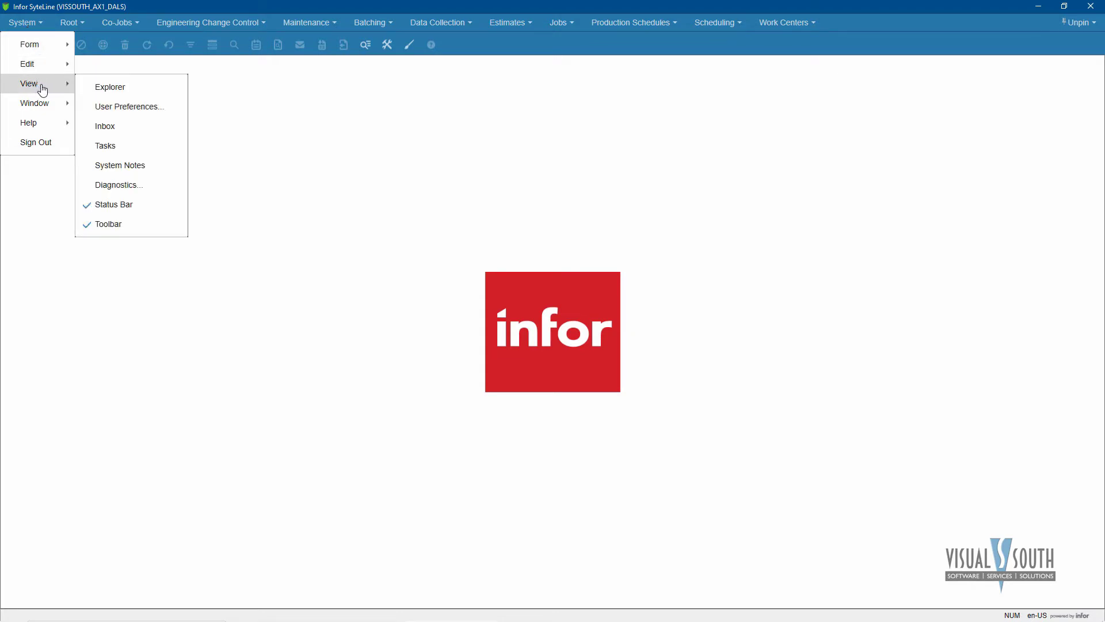
{"action": "left_click", "coordinate": [118, 107]}
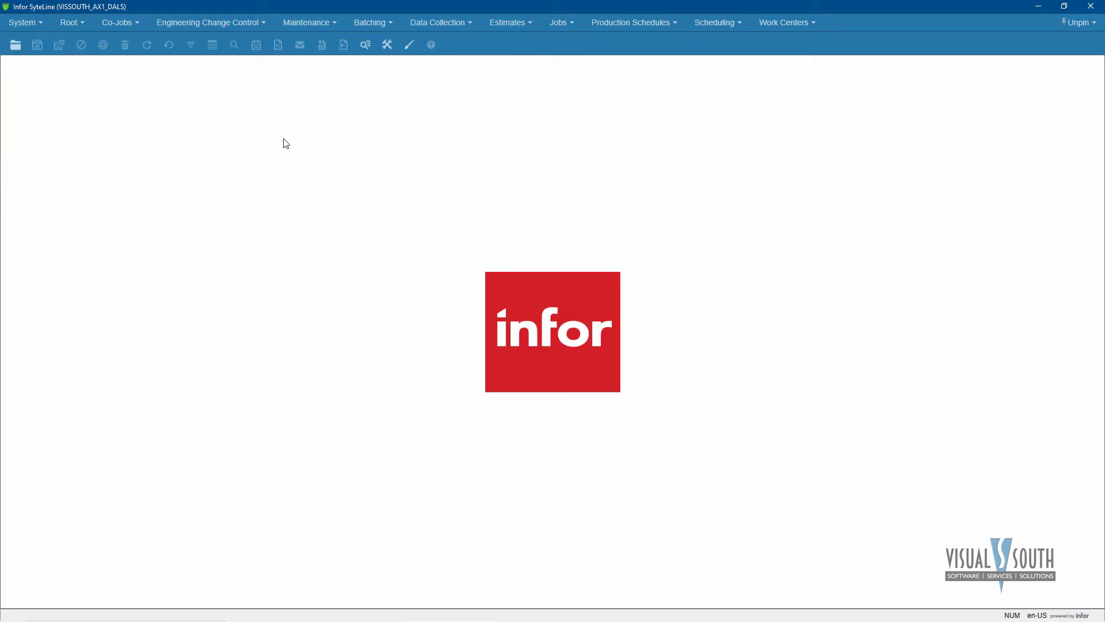
{"action": "left_click", "coordinate": [399, 165]}
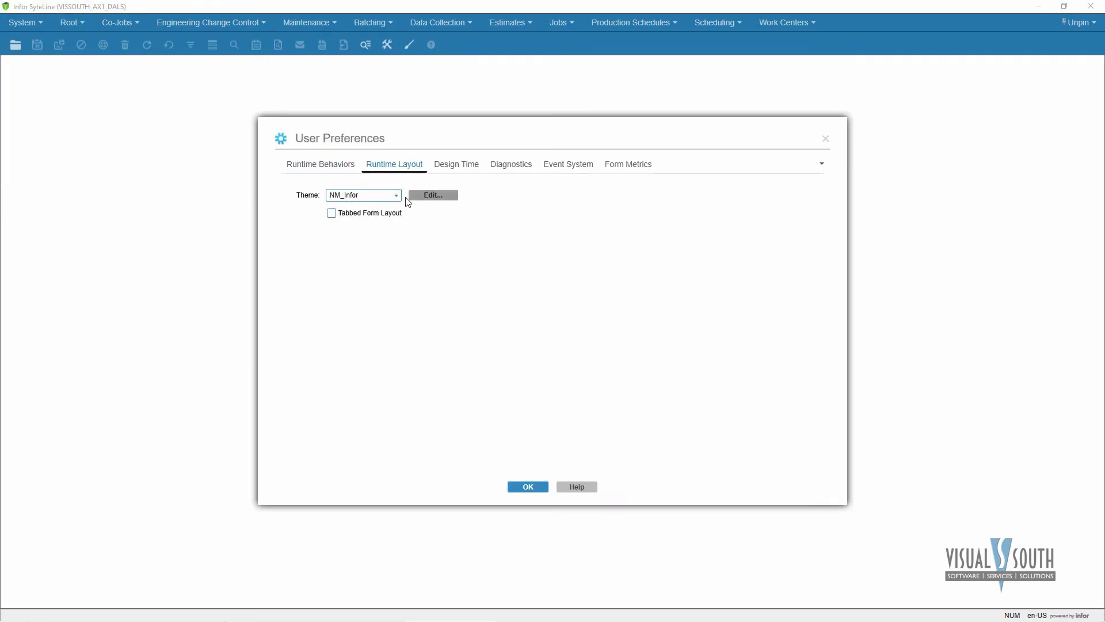
{"action": "left_click", "coordinate": [397, 196]}
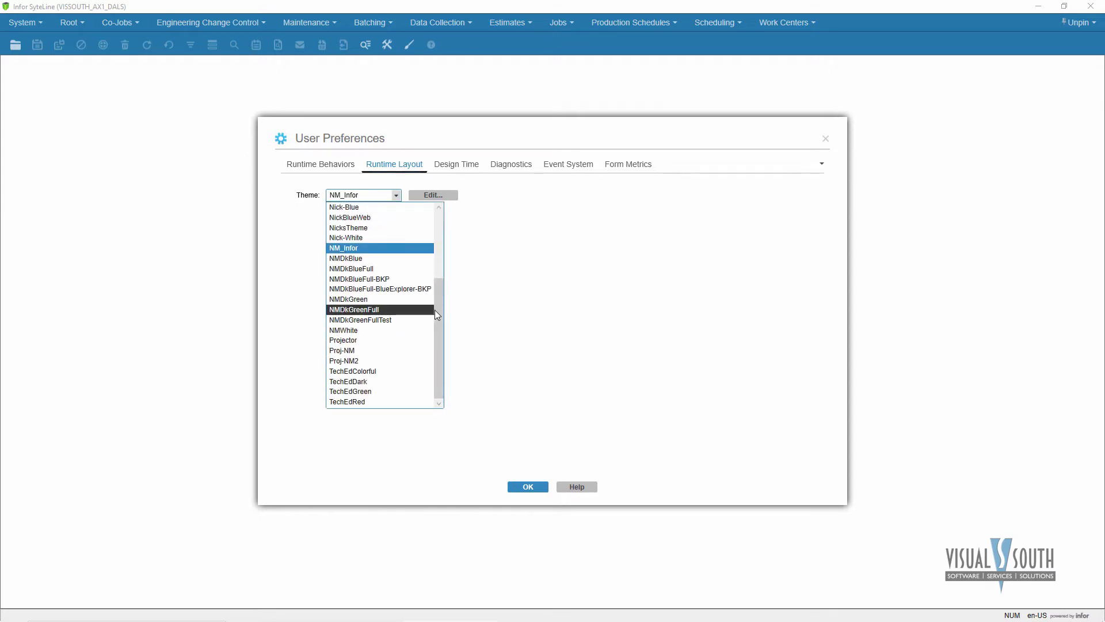
{"action": "left_click_drag", "start_coordinate": [436, 309], "coordinate": [435, 230]}
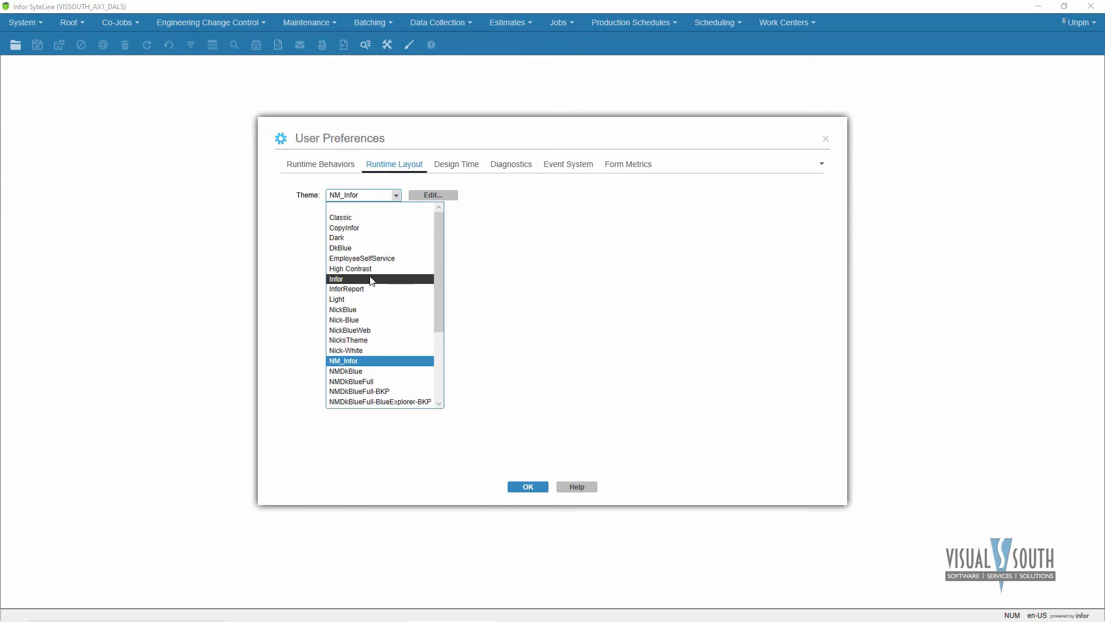
{"action": "left_click", "coordinate": [398, 279]}
Apply the Infor theme, expand Master Explorer and Modules in the Explorer, then hide the sidebar
{"action": "left_click", "coordinate": [528, 487]}
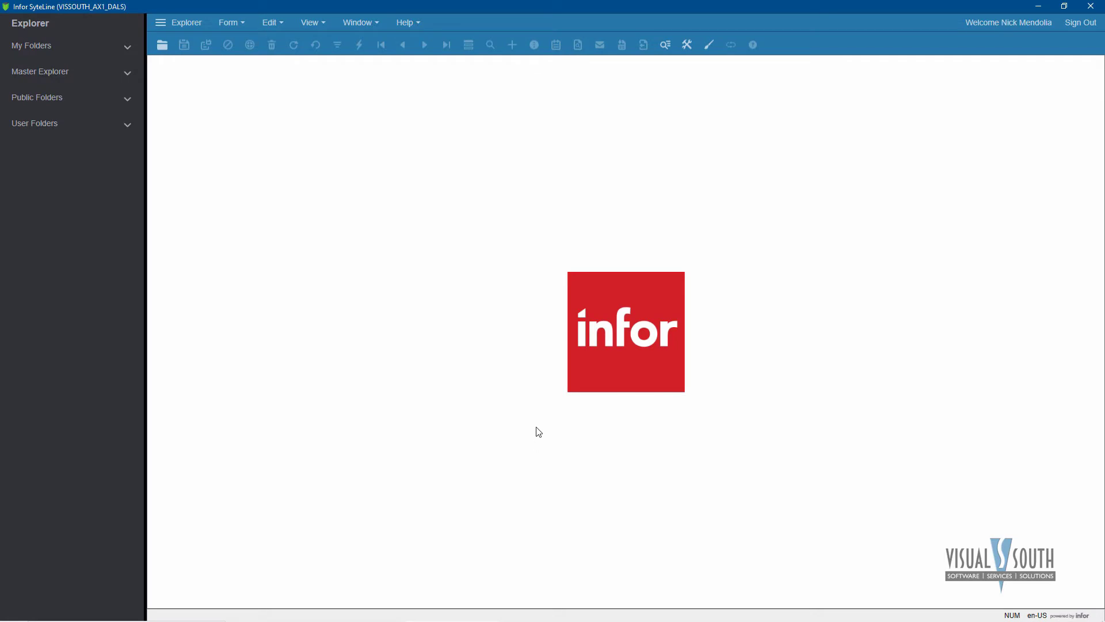
{"action": "left_click", "coordinate": [185, 24]}
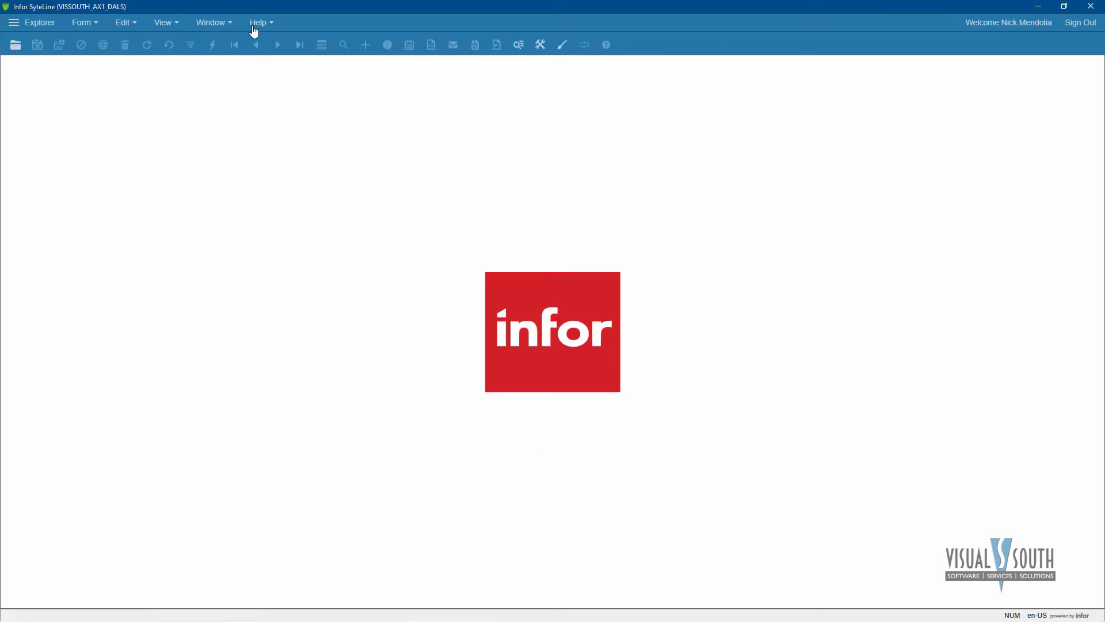
{"action": "left_click", "coordinate": [40, 23]}
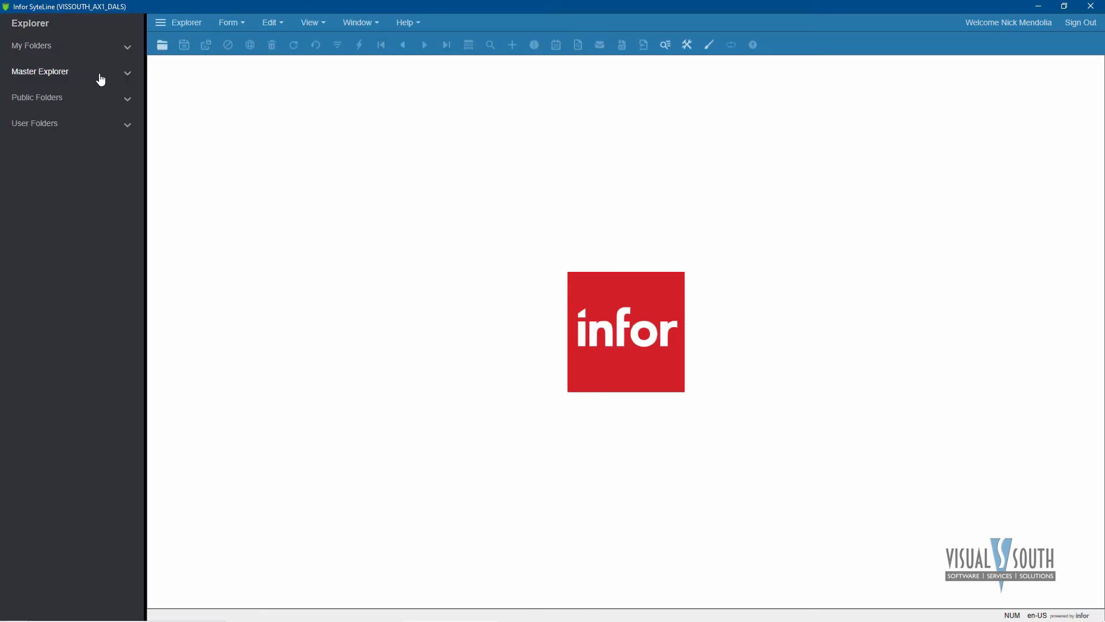
{"action": "left_click", "coordinate": [129, 75]}
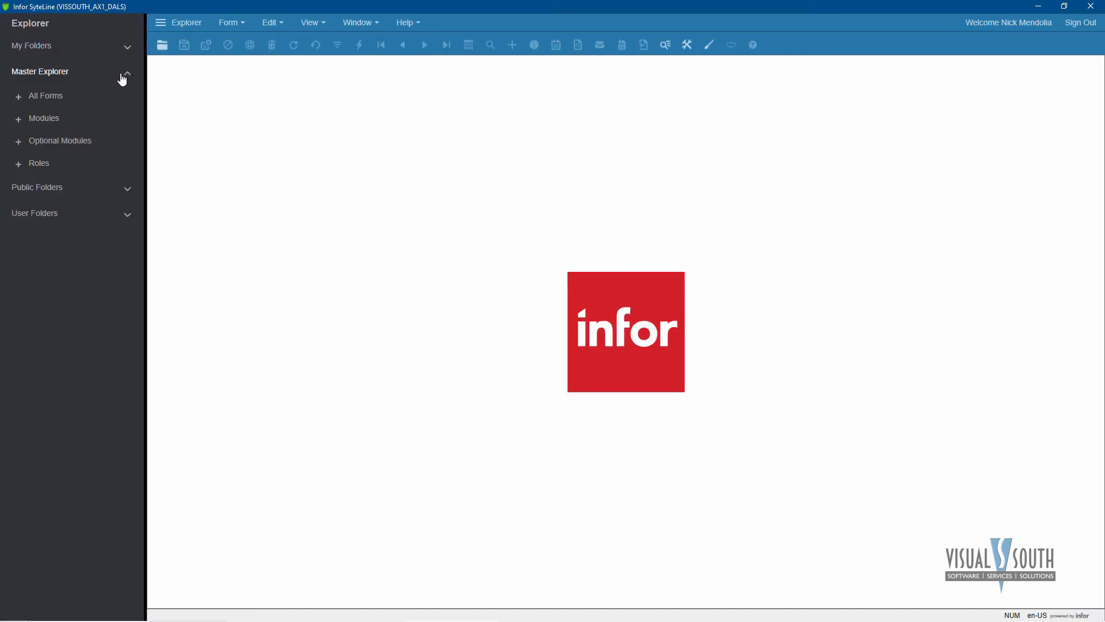
{"action": "left_click", "coordinate": [19, 119]}
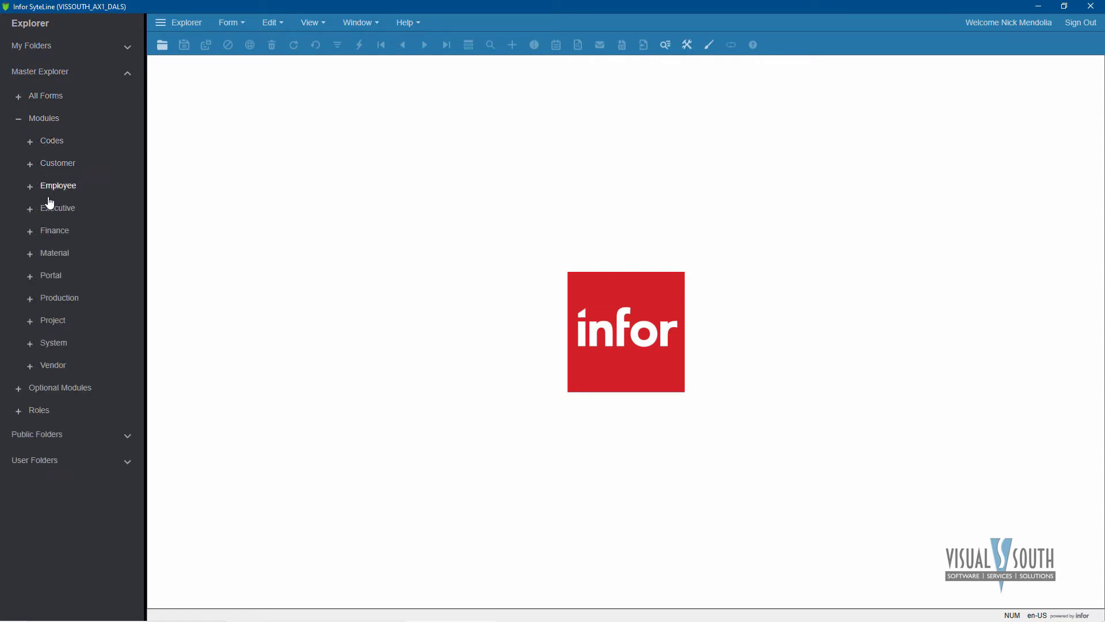
{"action": "left_click", "coordinate": [180, 24]}
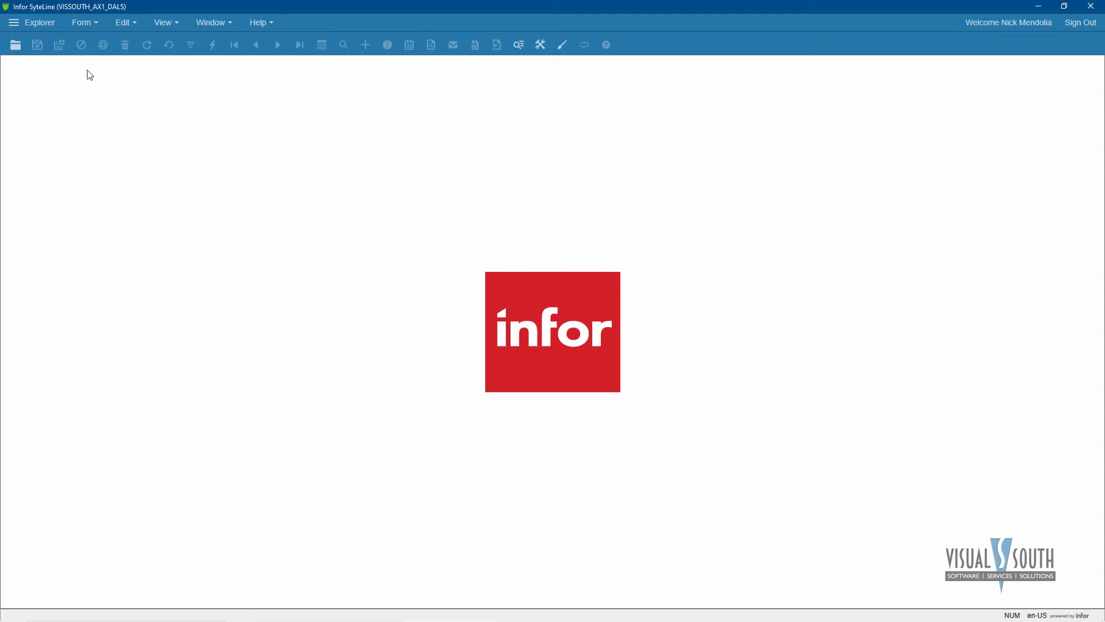
Enter Design Mode with the editing scope kept at User
{"action": "left_click", "coordinate": [562, 49]}
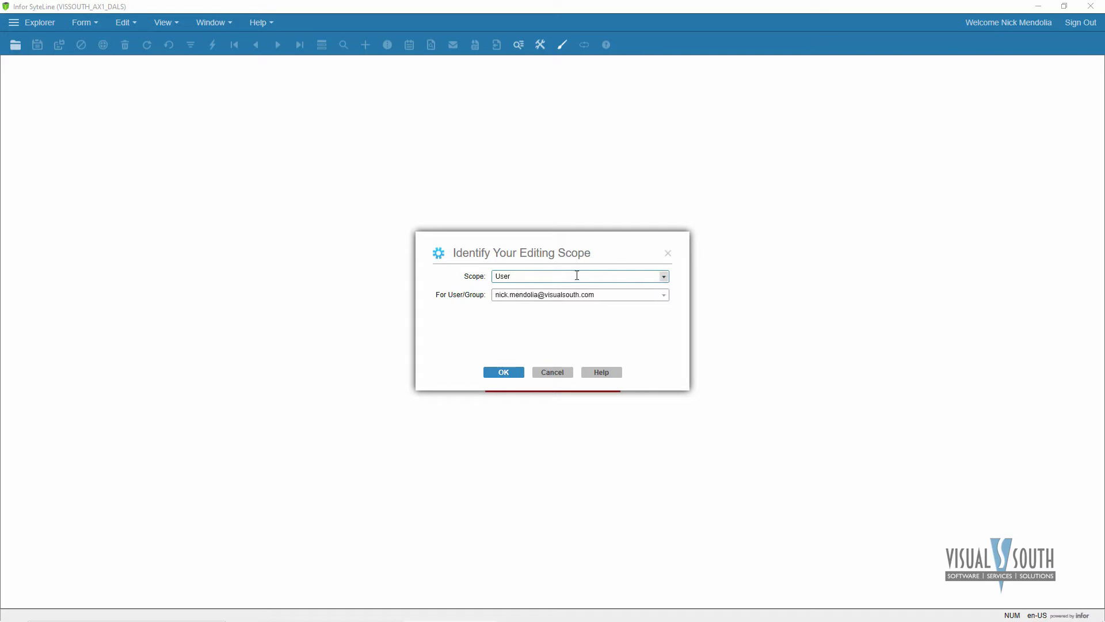
{"action": "left_click", "coordinate": [663, 277]}
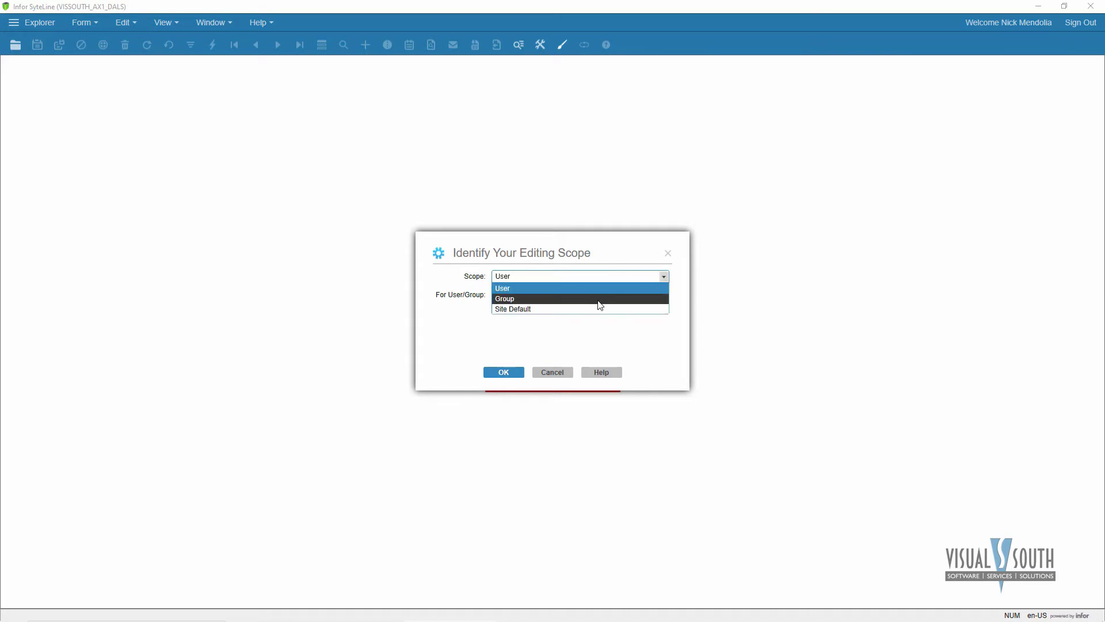
{"action": "left_click", "coordinate": [584, 344]}
{"action": "left_click", "coordinate": [502, 372]}
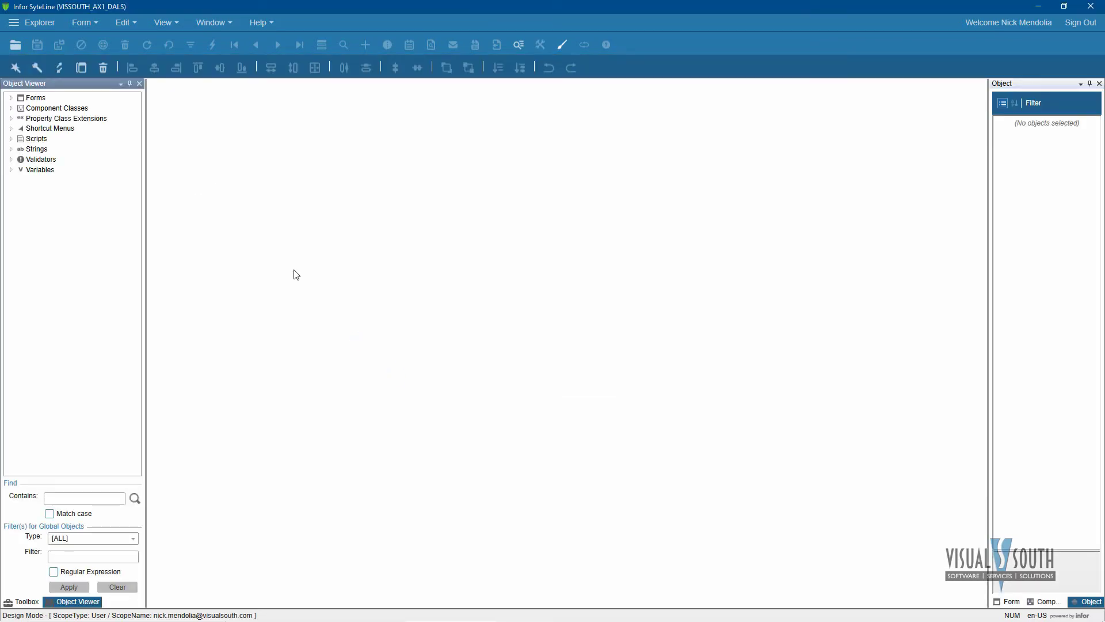
{"action": "left_click", "coordinate": [123, 23]}
Copy the Infor theme and name the copy NicksTheme
{"action": "left_click", "coordinate": [153, 242]}
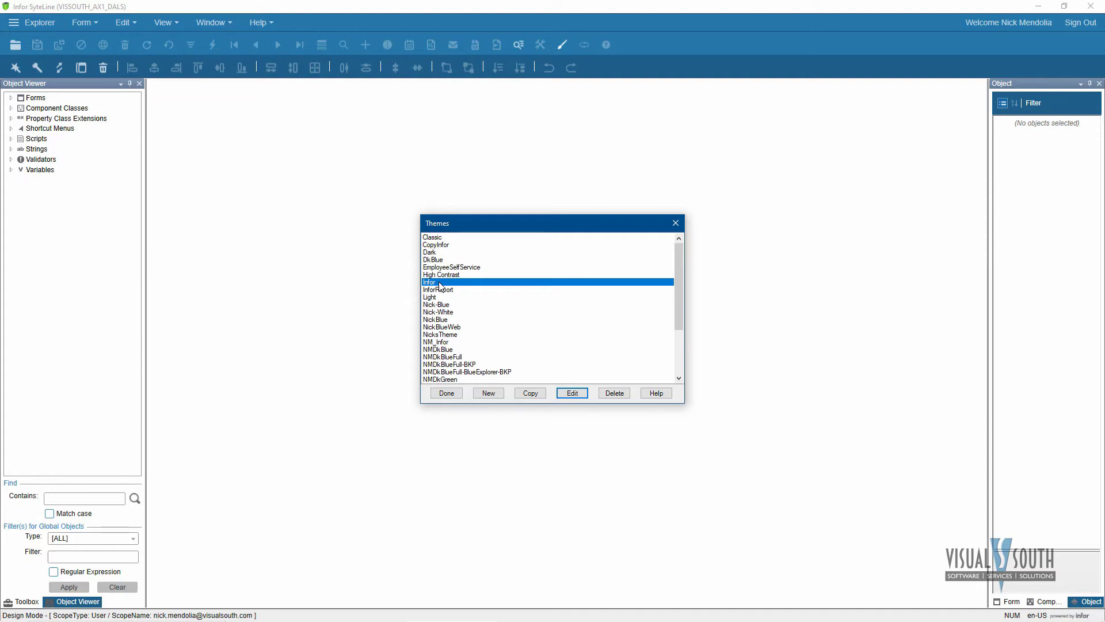
{"action": "left_click", "coordinate": [530, 393]}
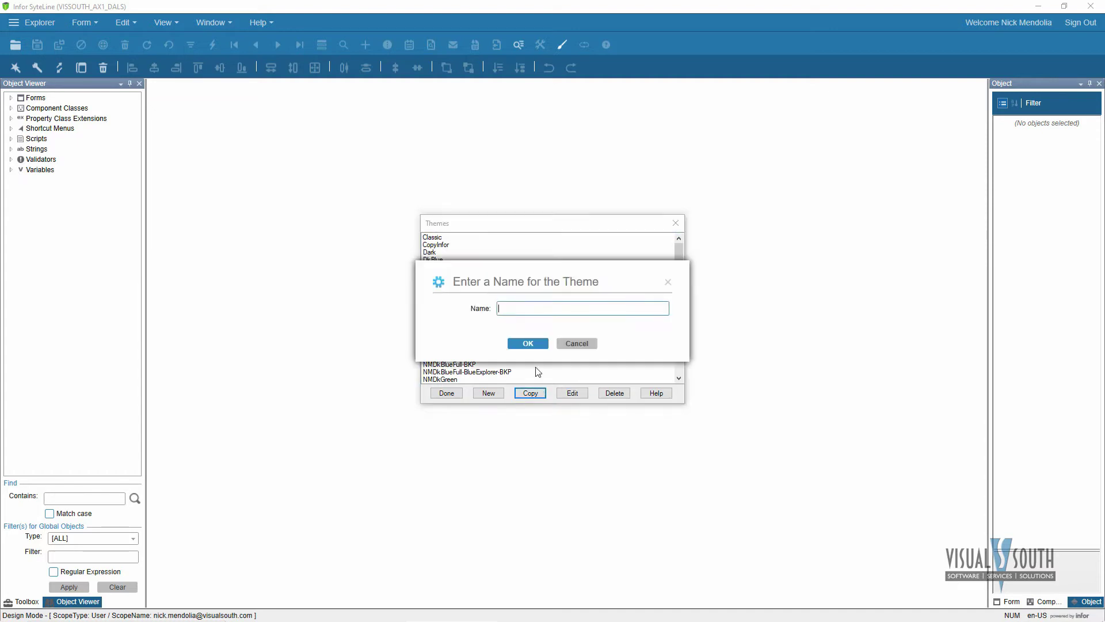
{"action": "type", "text": "NicksTheme"}
Confirm the NicksTheme name, then set Explorer Style to Menu and Default Pinned Explorer Folder to My Folders
{"action": "left_click", "coordinate": [543, 344]}
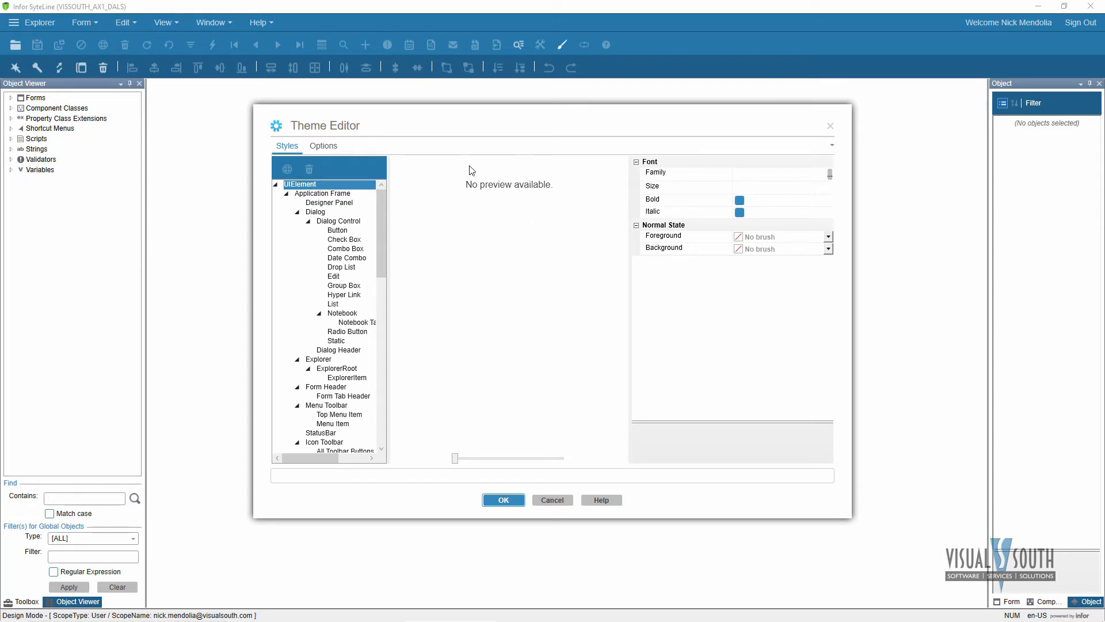
{"action": "left_click", "coordinate": [333, 146]}
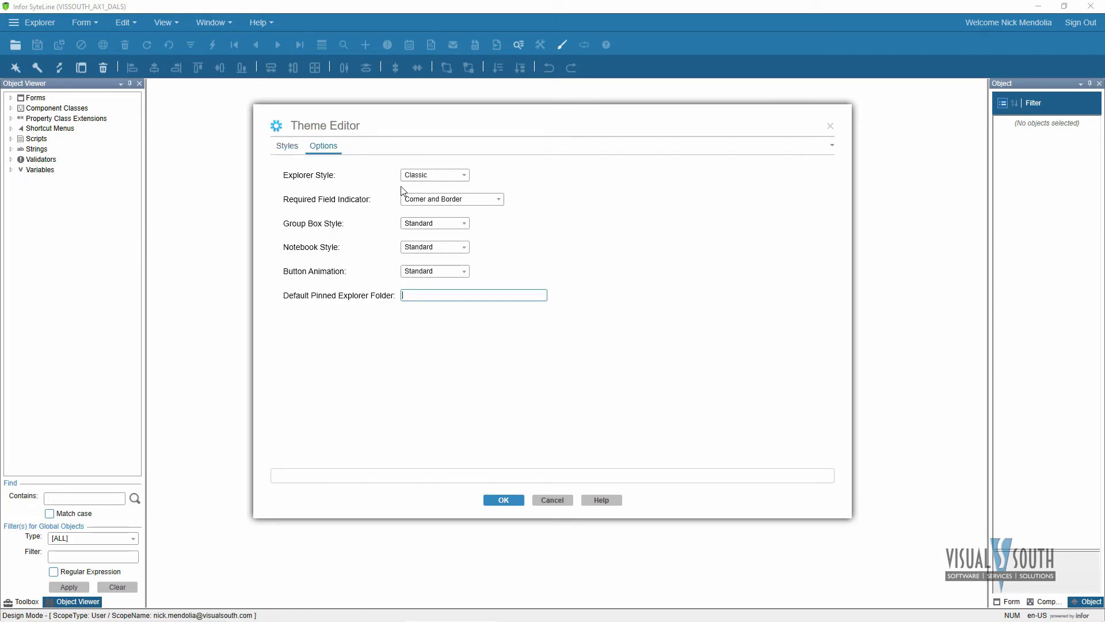
{"action": "left_click", "coordinate": [464, 175]}
{"action": "left_click", "coordinate": [447, 197]}
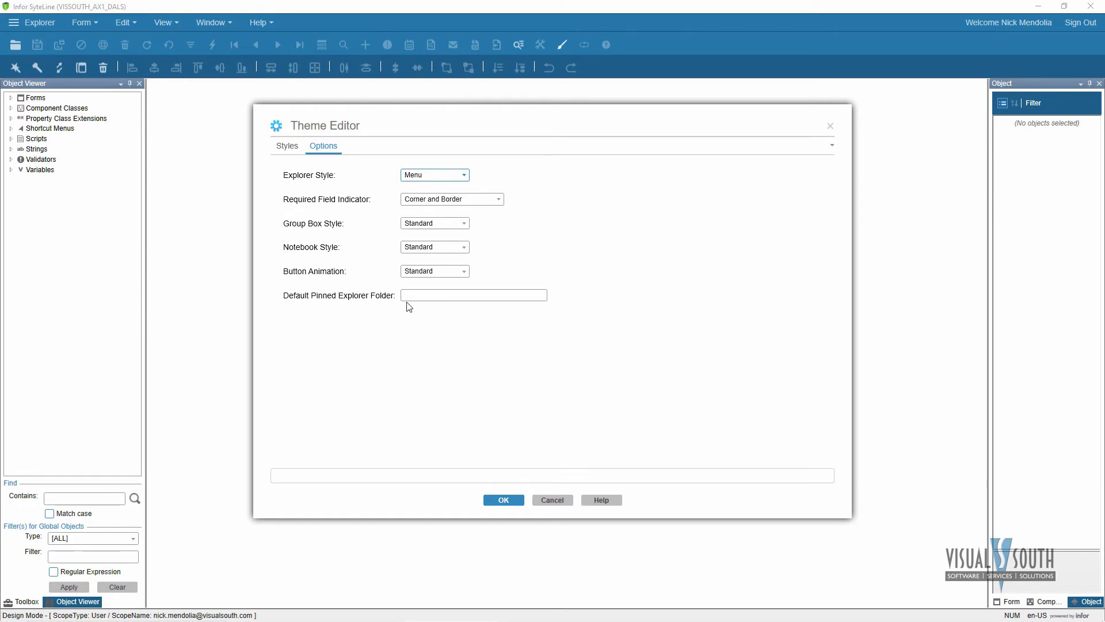
{"action": "left_click", "coordinate": [422, 295]}
{"action": "type", "text": "M"}
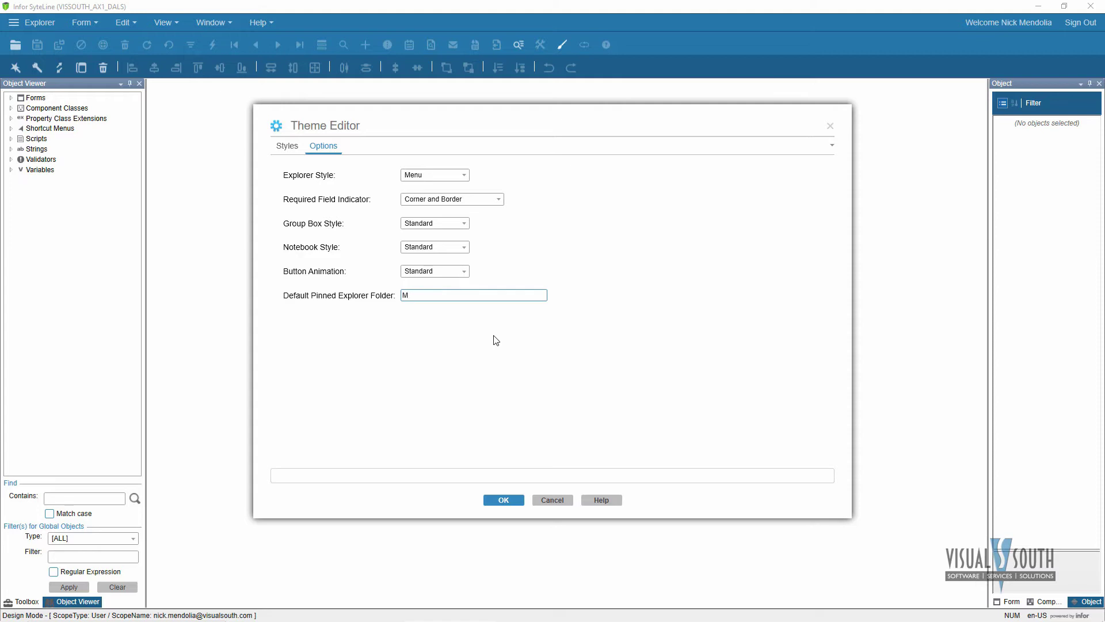
{"action": "type", "text": "y Folders"}
Save NicksTheme, close the Themes list, and exit Design Mode
{"action": "left_click", "coordinate": [510, 497]}
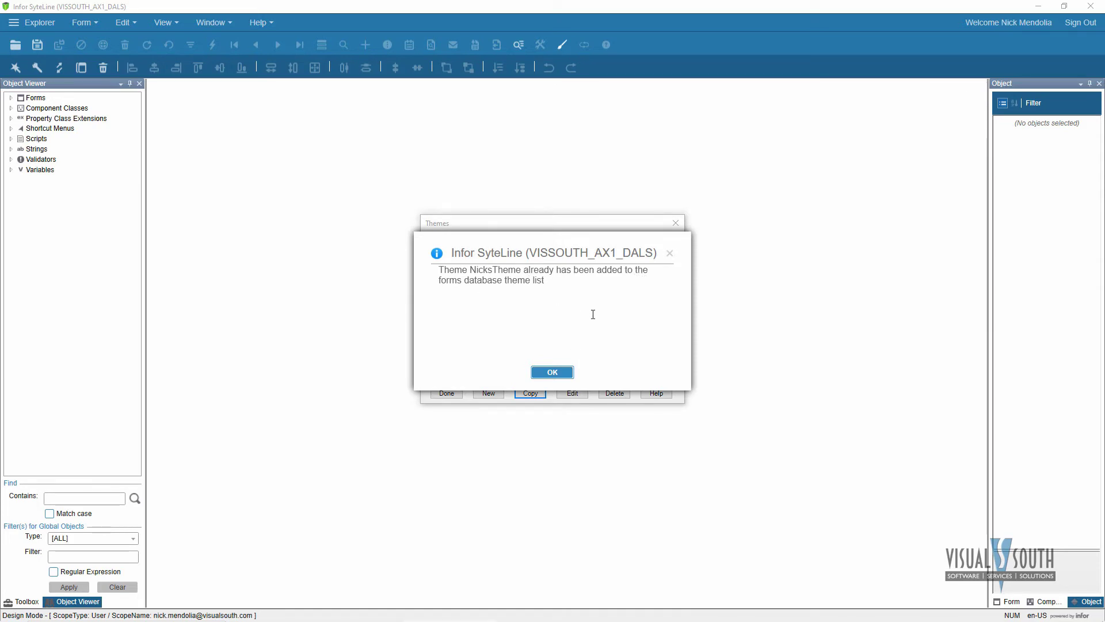
{"action": "left_click", "coordinate": [555, 372]}
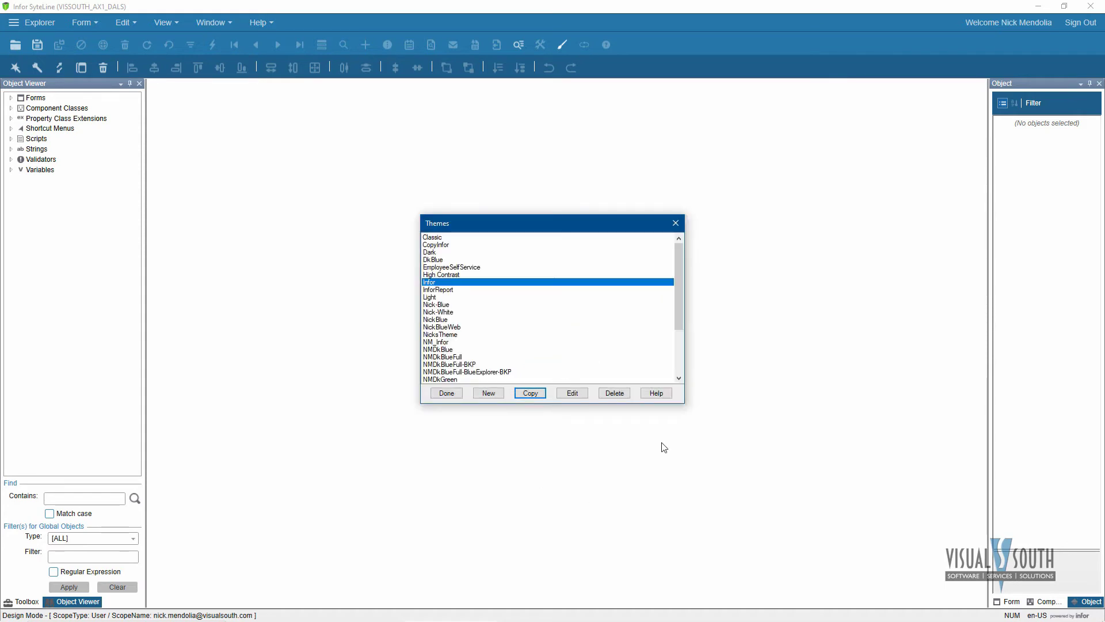
{"action": "scroll", "coordinate": [679, 323], "scroll_direction": "down", "scroll_amount": 4}
{"action": "left_click", "coordinate": [447, 394]}
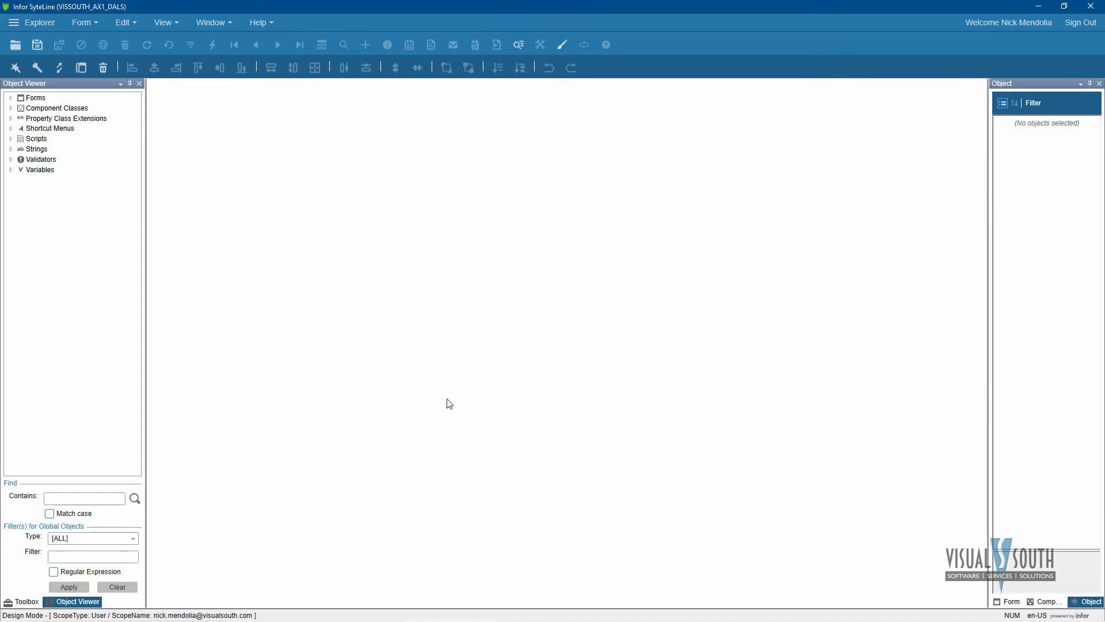
{"action": "left_click", "coordinate": [562, 45]}
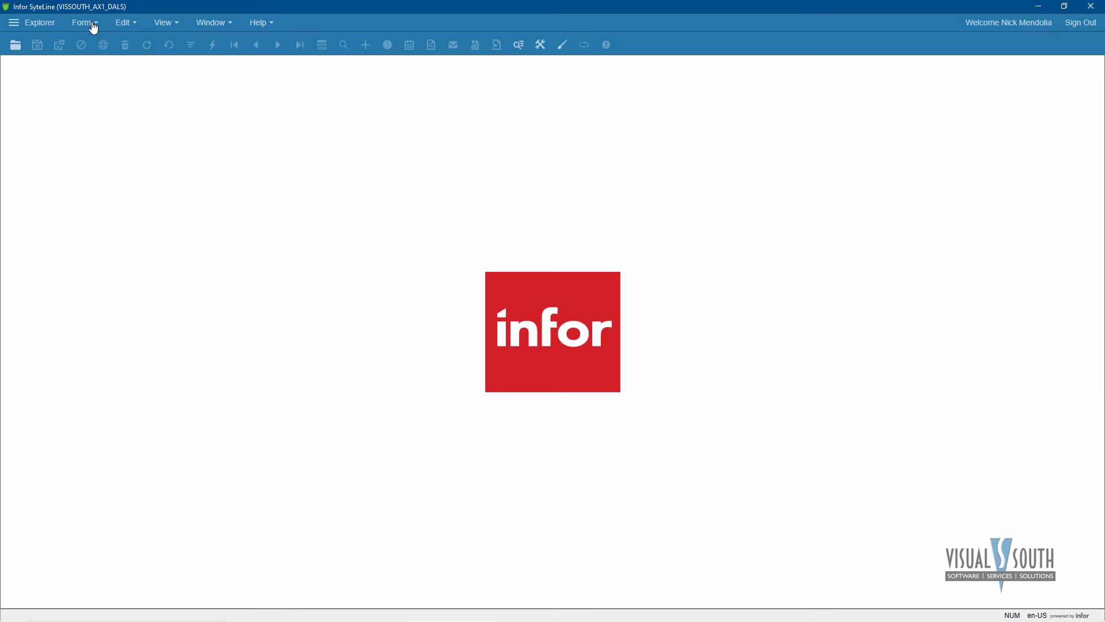
Select NicksTheme as the runtime layout theme in User Preferences
{"action": "left_click", "coordinate": [166, 23]}
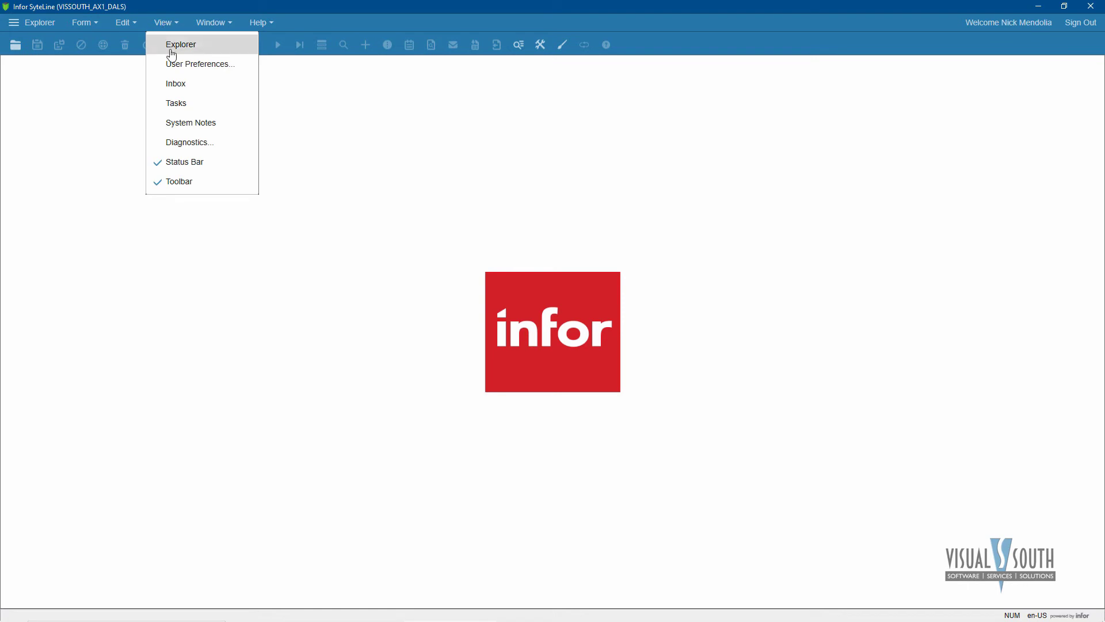
{"action": "left_click", "coordinate": [176, 66]}
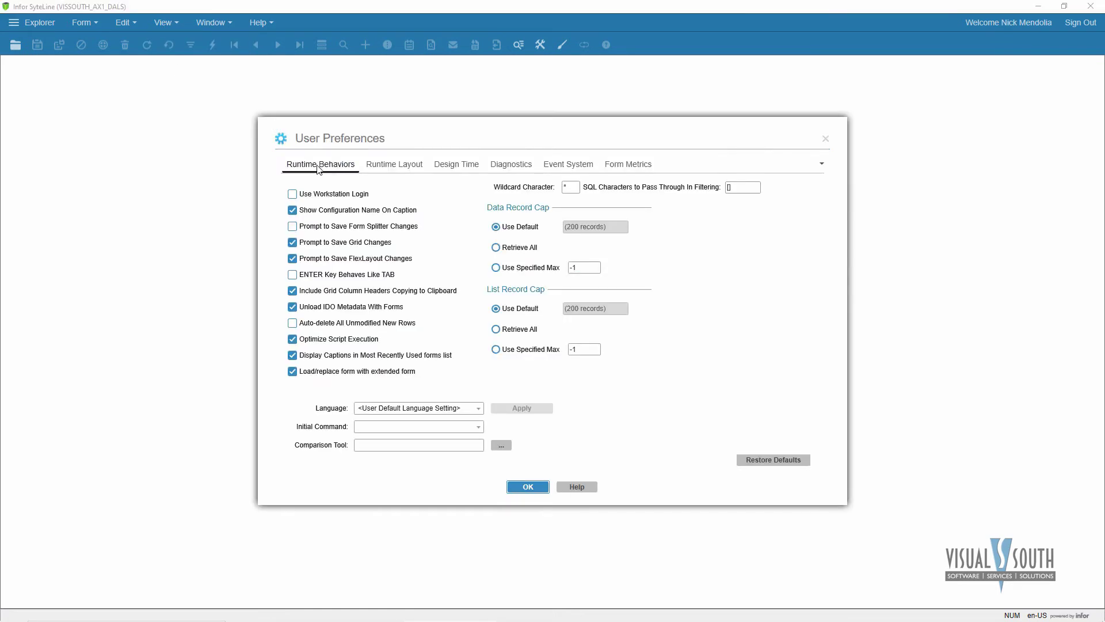
{"action": "left_click", "coordinate": [396, 167]}
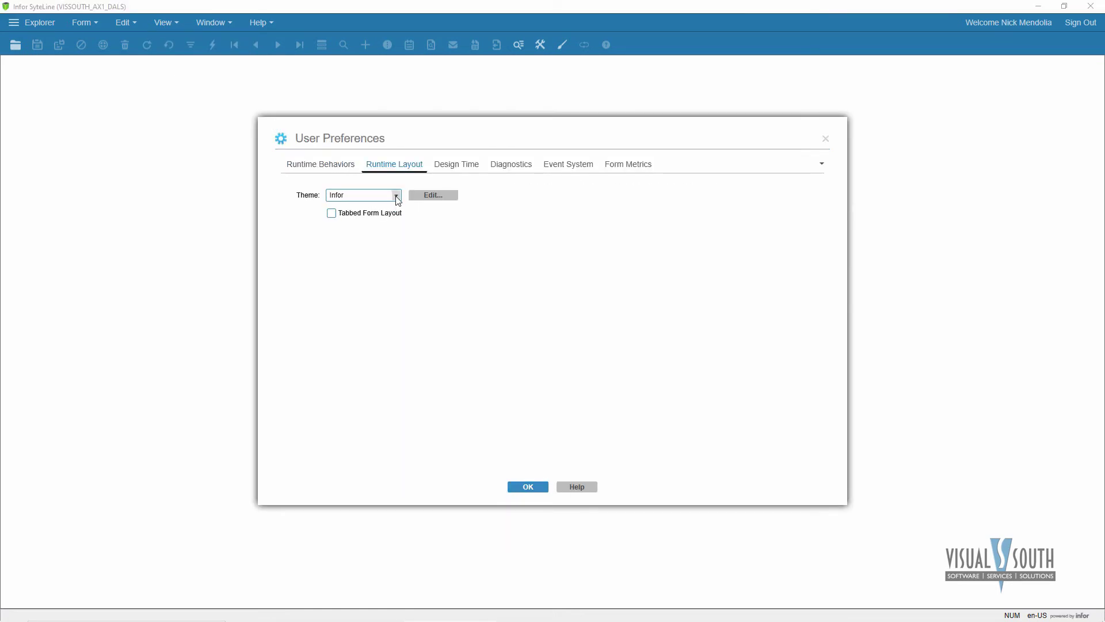
{"action": "left_click", "coordinate": [395, 195]}
{"action": "scroll", "coordinate": [437, 274], "scroll_direction": "down", "scroll_amount": 5}
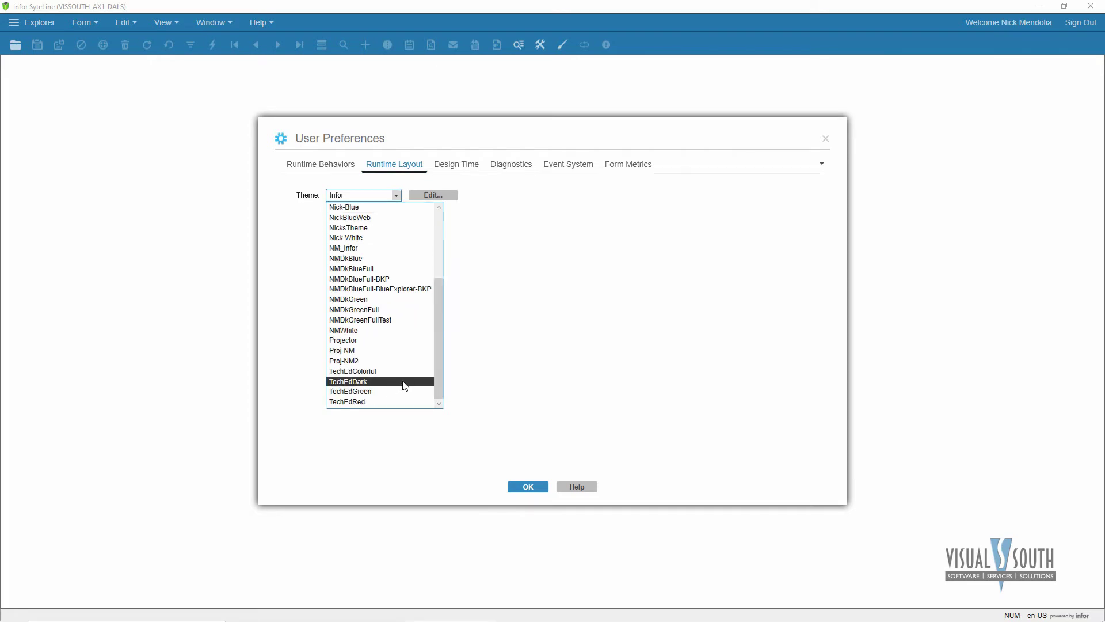
{"action": "scroll", "coordinate": [440, 362], "scroll_direction": "up", "scroll_amount": 1}
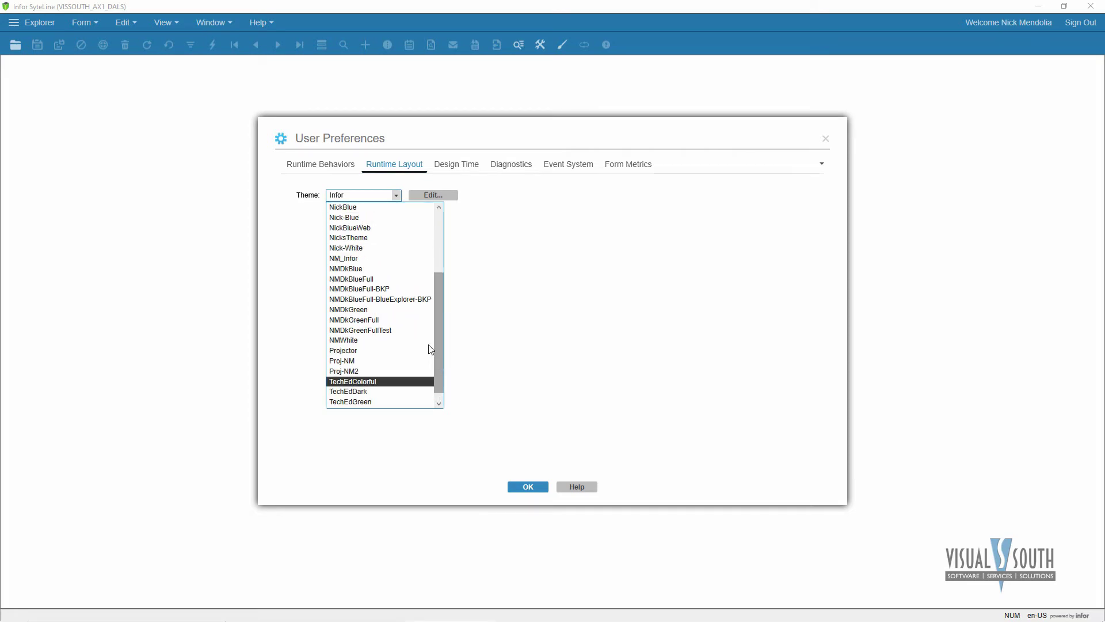
{"action": "left_click", "coordinate": [398, 237]}
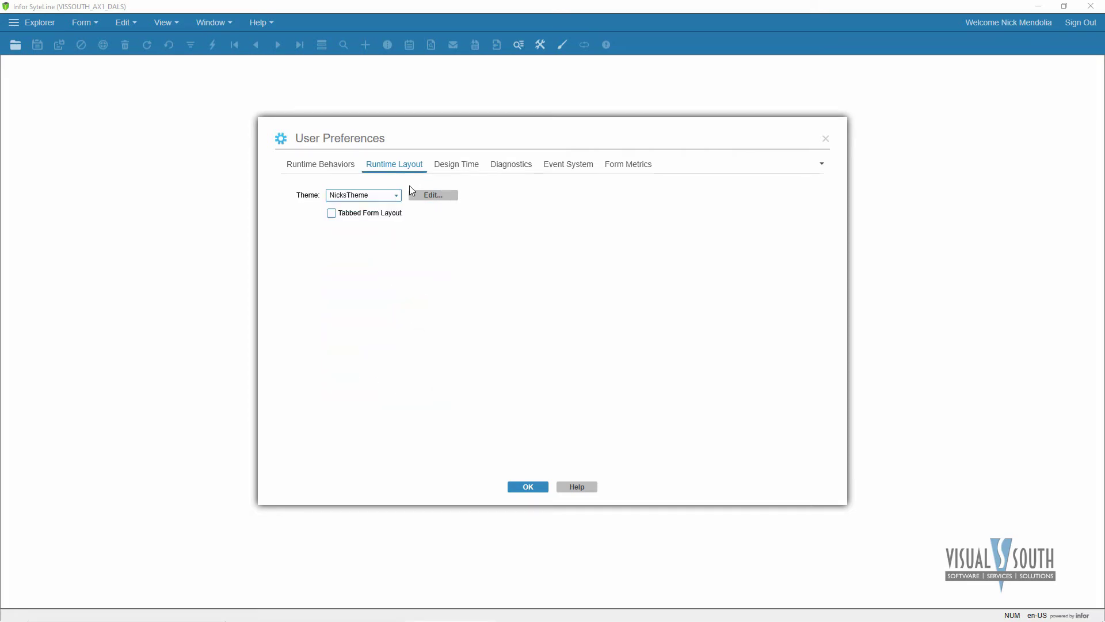
Apply NicksTheme, pin the Production module to the menu bar, and open a Scheduling form
{"action": "left_click", "coordinate": [529, 485]}
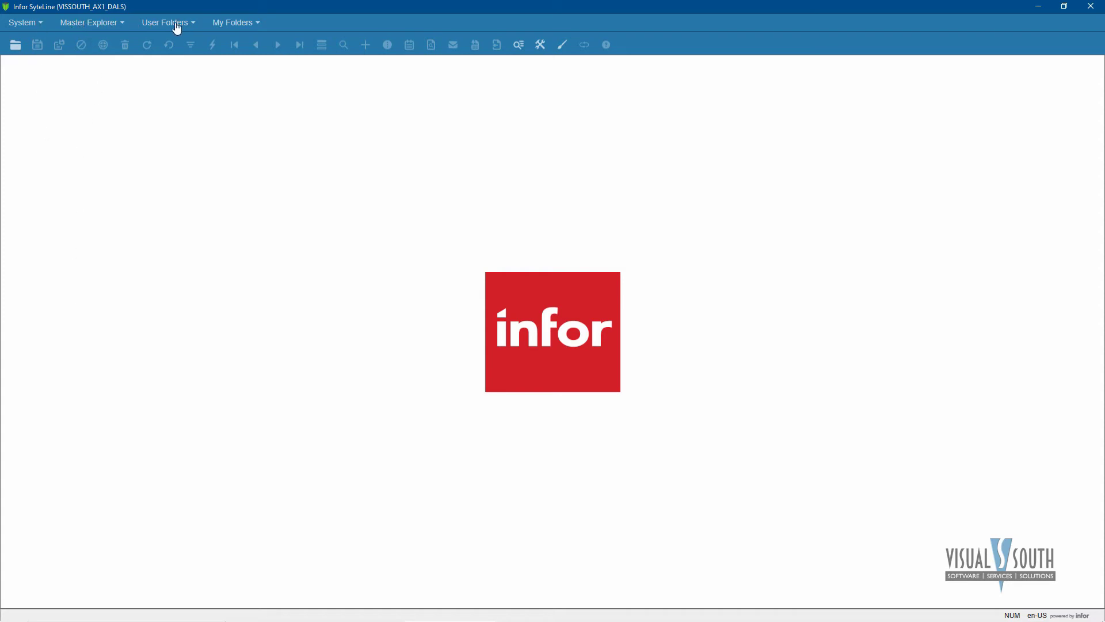
{"action": "left_click", "coordinate": [120, 25]}
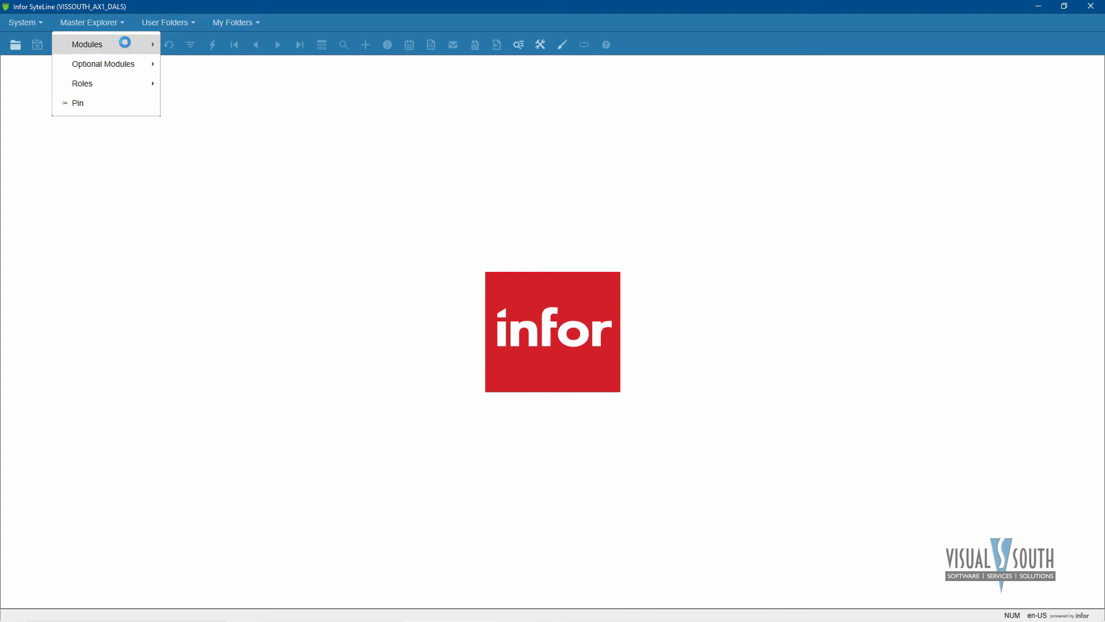
{"action": "mouse_move", "coordinate": [129, 47]}
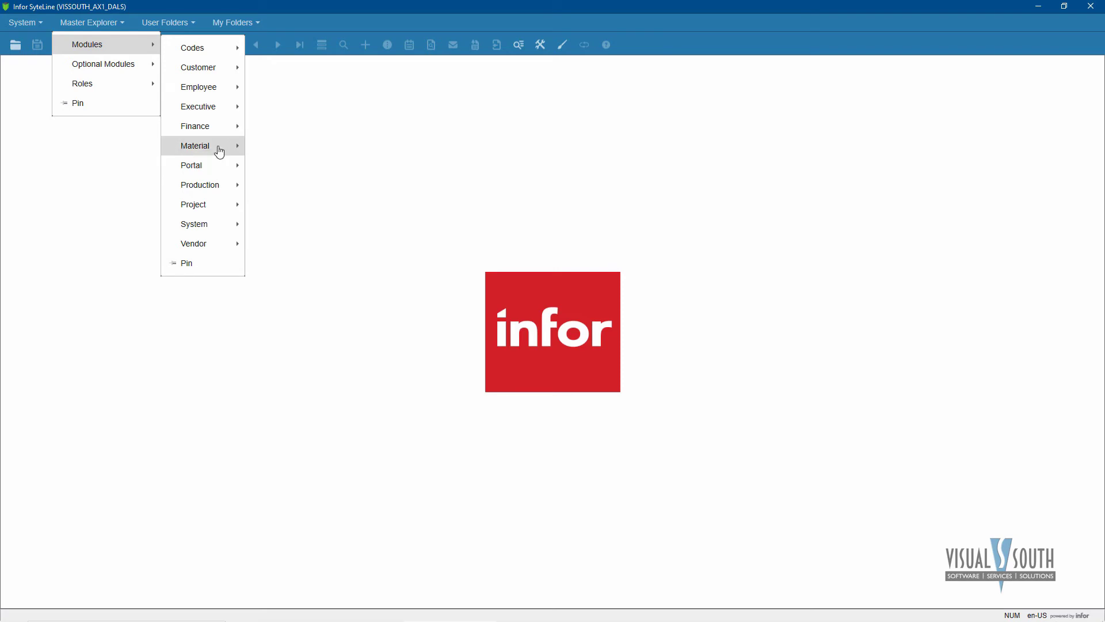
{"action": "left_click", "coordinate": [213, 187]}
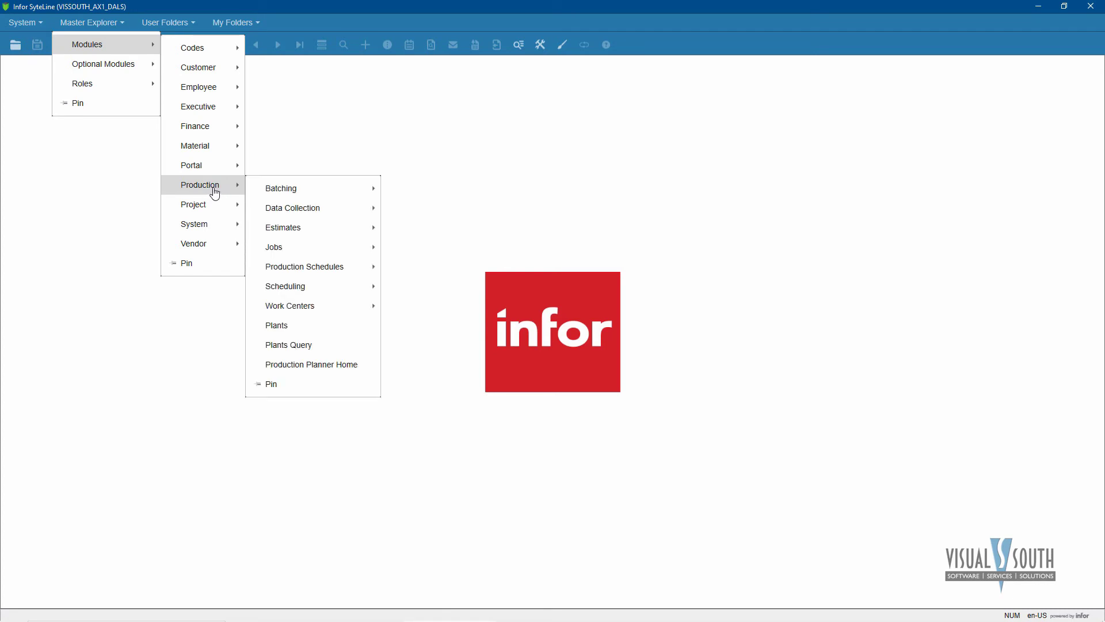
{"action": "left_click", "coordinate": [318, 388]}
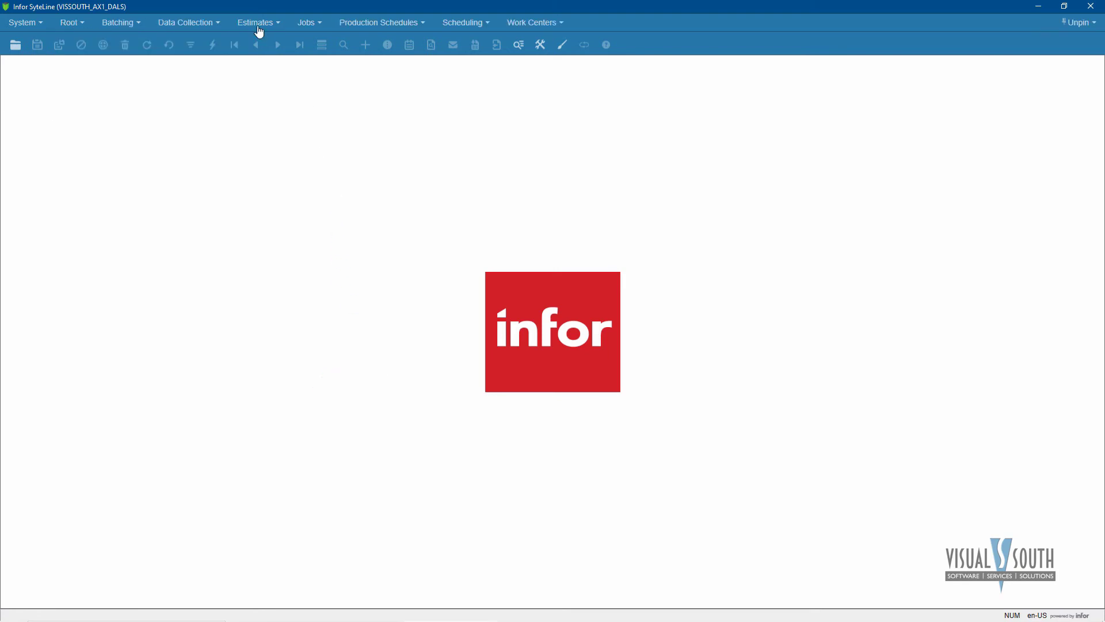
{"action": "left_click", "coordinate": [481, 22]}
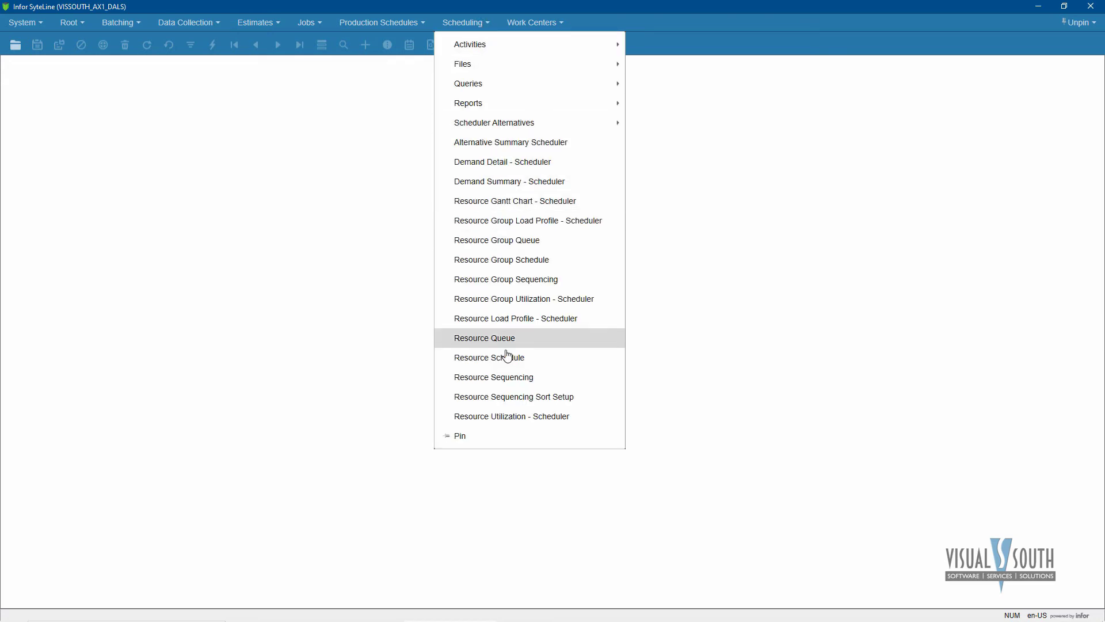
{"action": "left_click", "coordinate": [518, 198]}
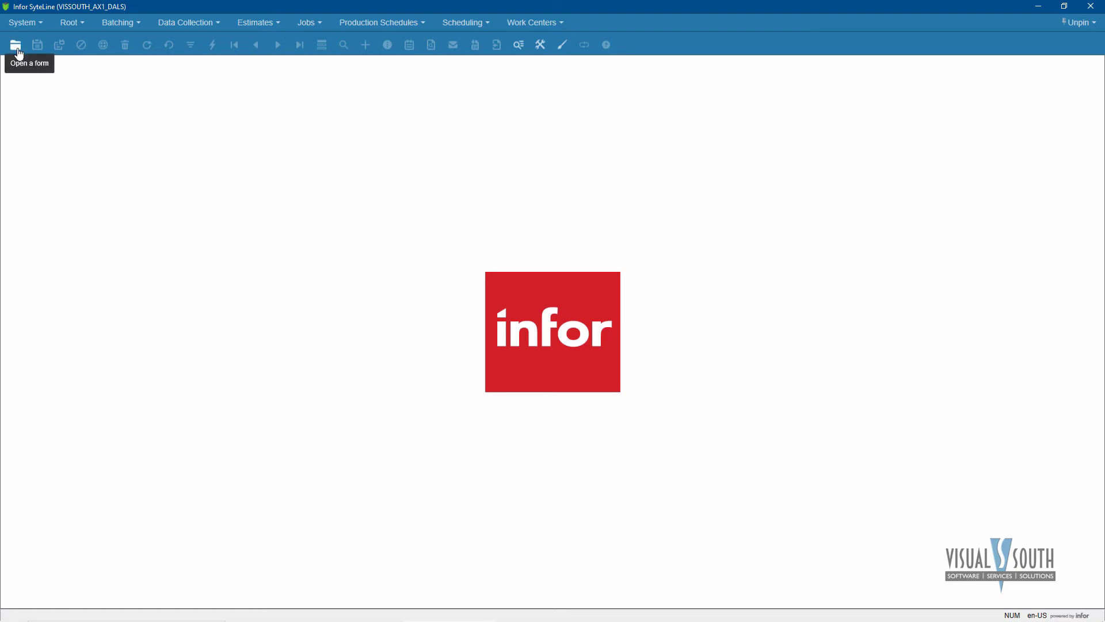
Show the Explorer sidebar from the System > View menu
{"action": "left_click", "coordinate": [23, 24]}
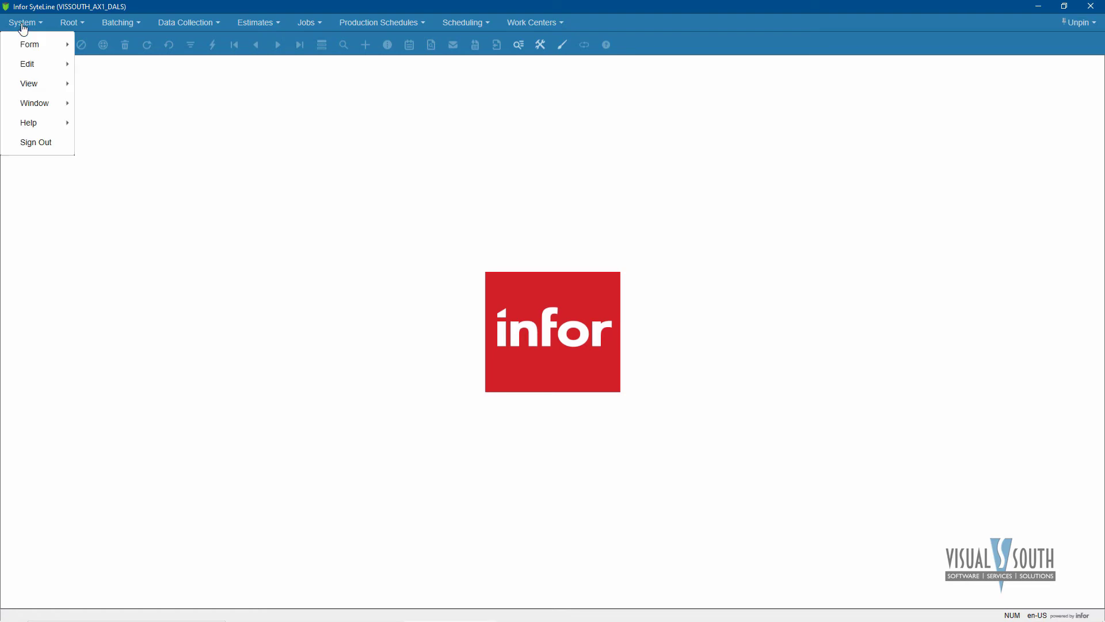
{"action": "mouse_move", "coordinate": [28, 84]}
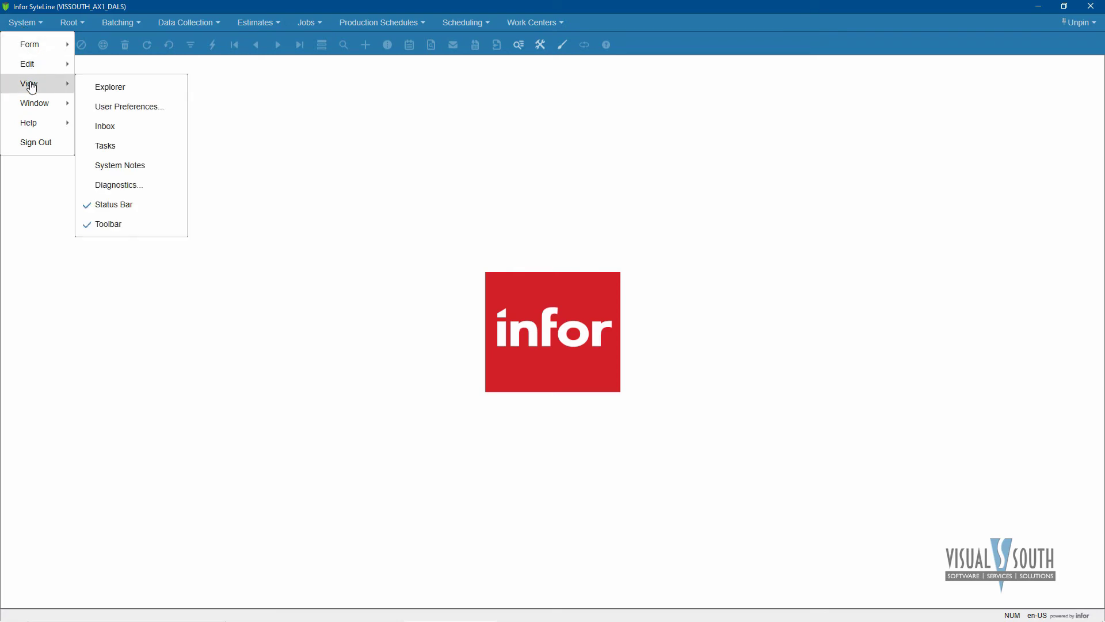
{"action": "left_click", "coordinate": [111, 89]}
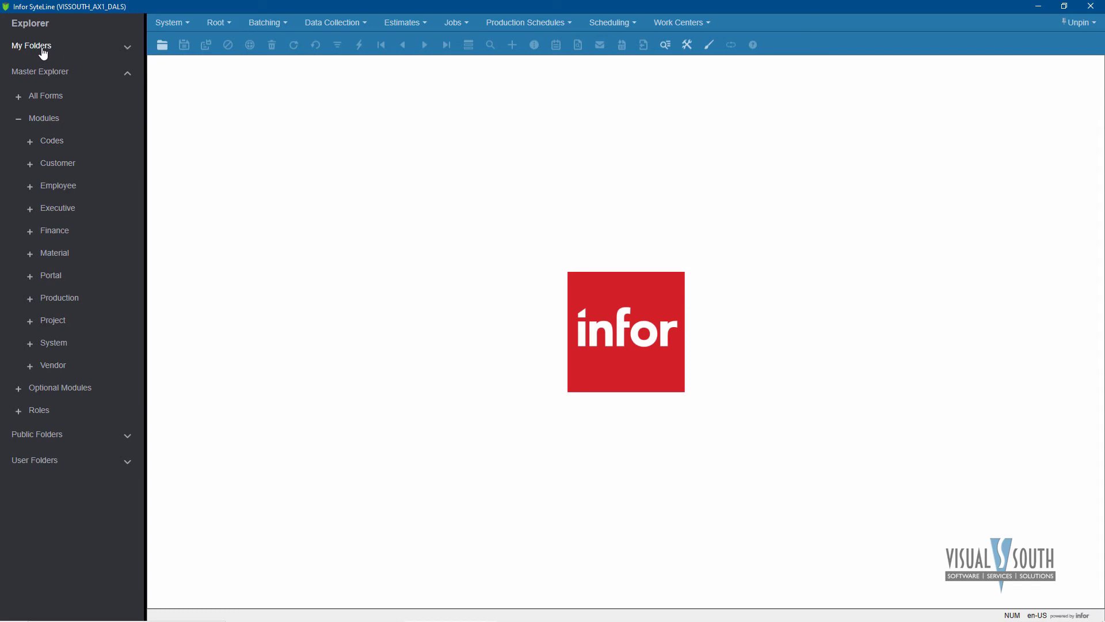
Create a new folder under My Folders and set its caption to the user's first name
{"action": "left_click", "coordinate": [128, 49]}
{"action": "right_click", "coordinate": [34, 48]}
{"action": "left_click", "coordinate": [82, 54]}
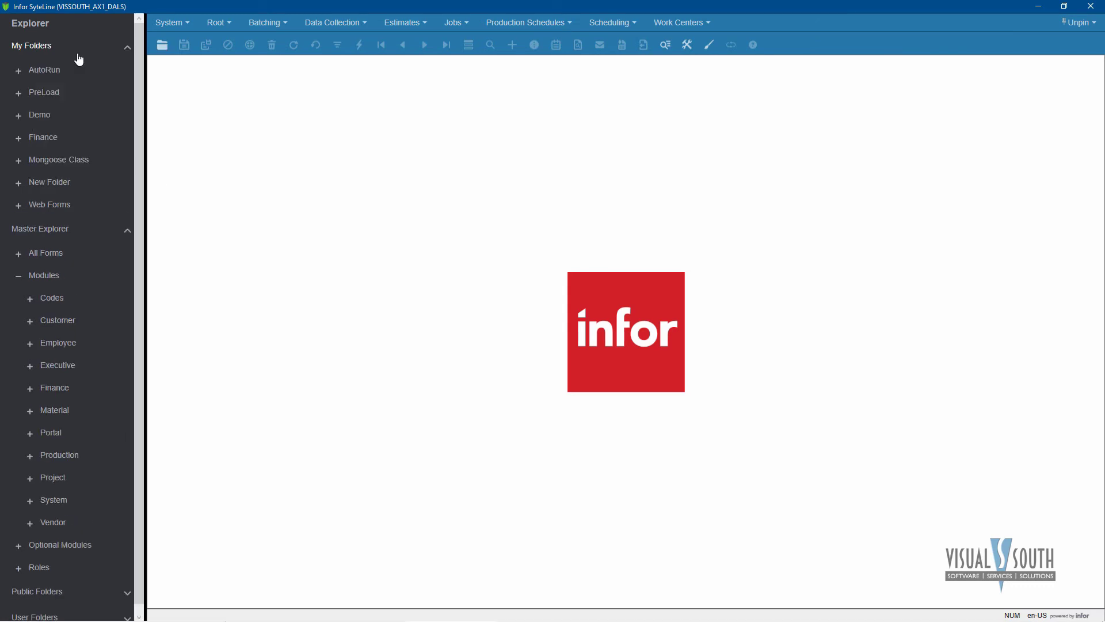
{"action": "right_click", "coordinate": [38, 185]}
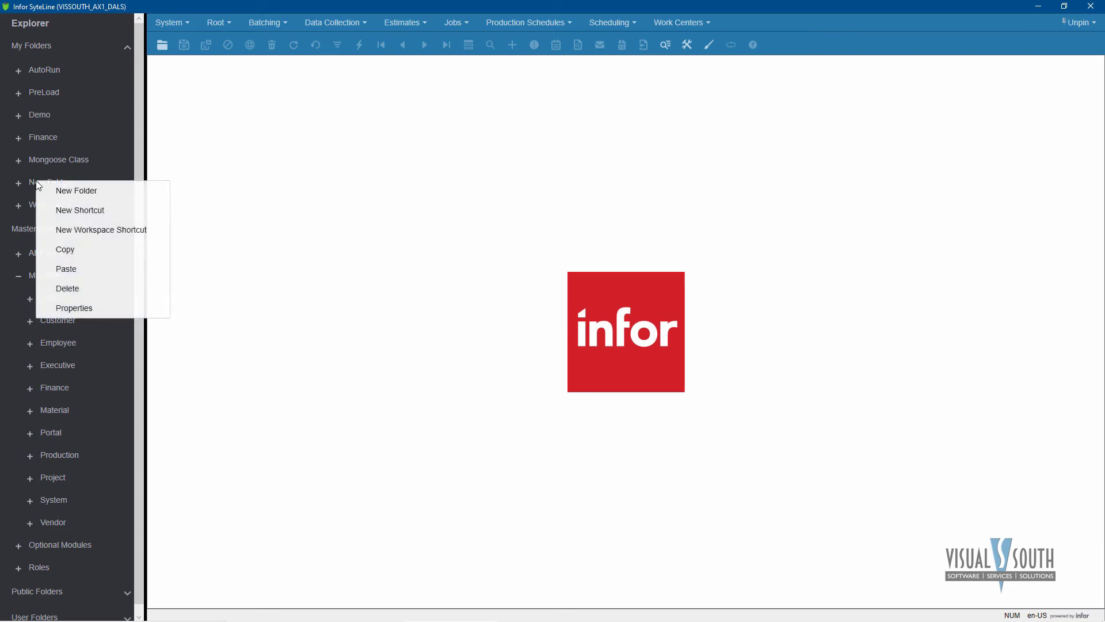
{"action": "left_click", "coordinate": [91, 311]}
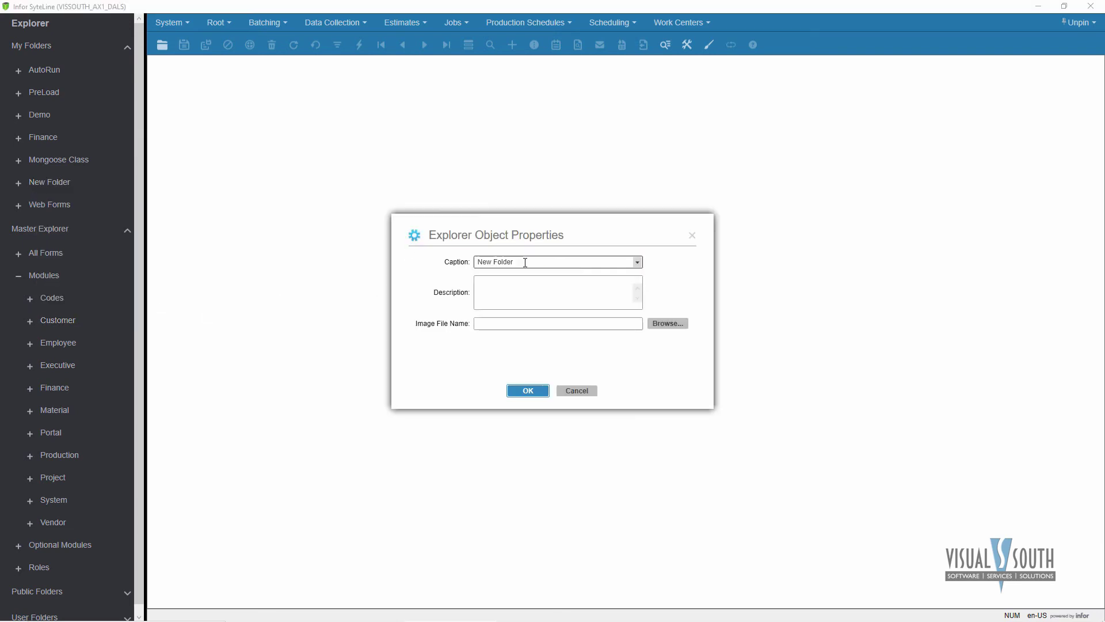
{"action": "type", "text": "Nick"}
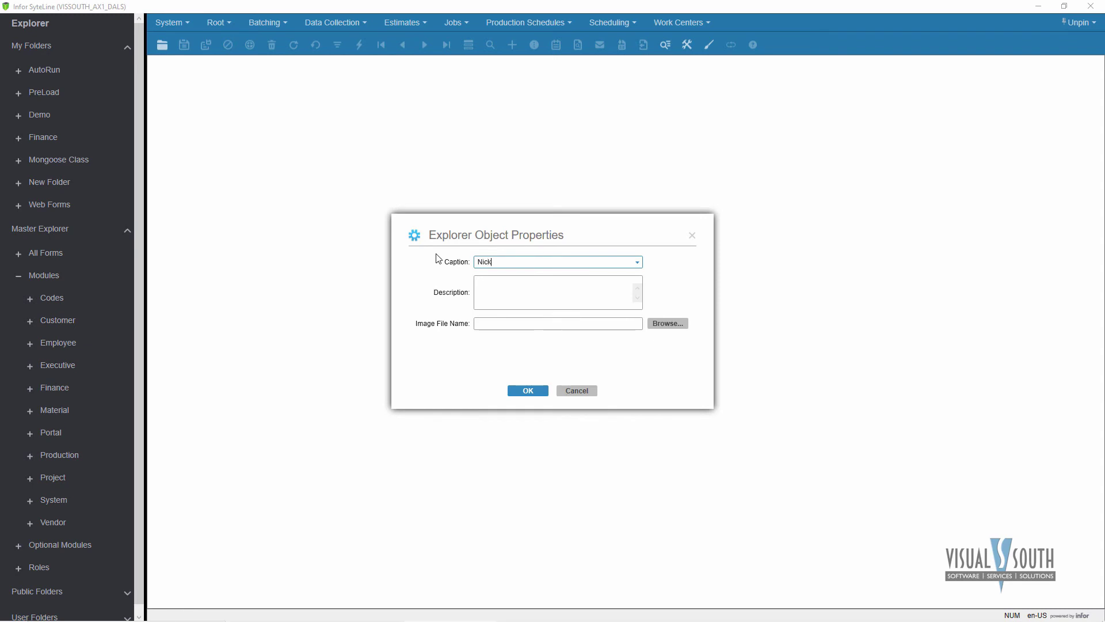
{"action": "key", "text": "Tab"}
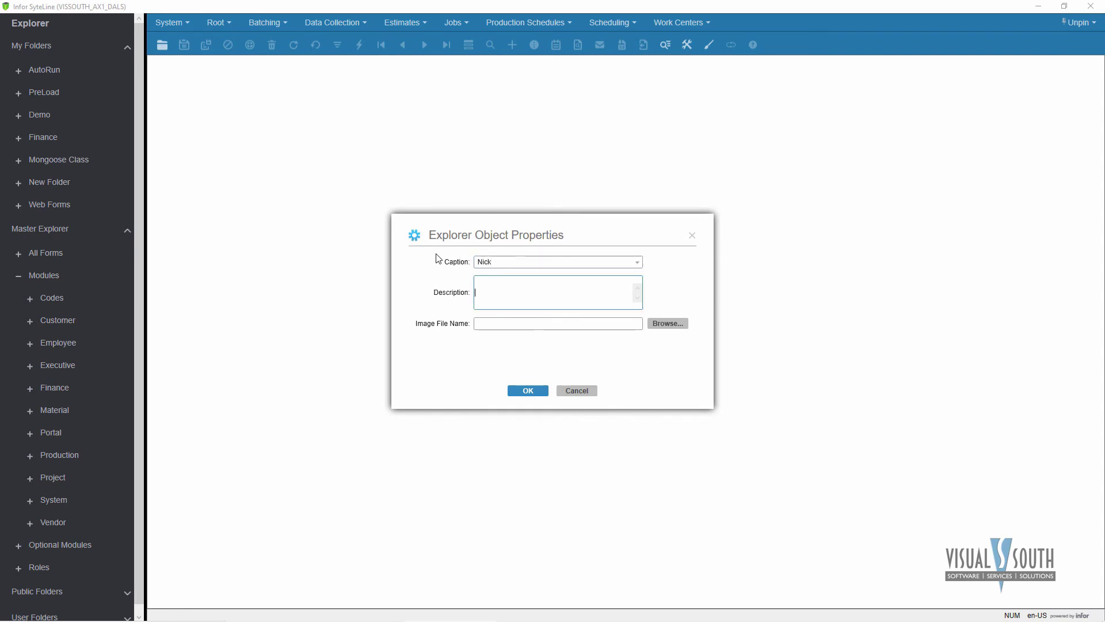
{"action": "left_click", "coordinate": [535, 390]}
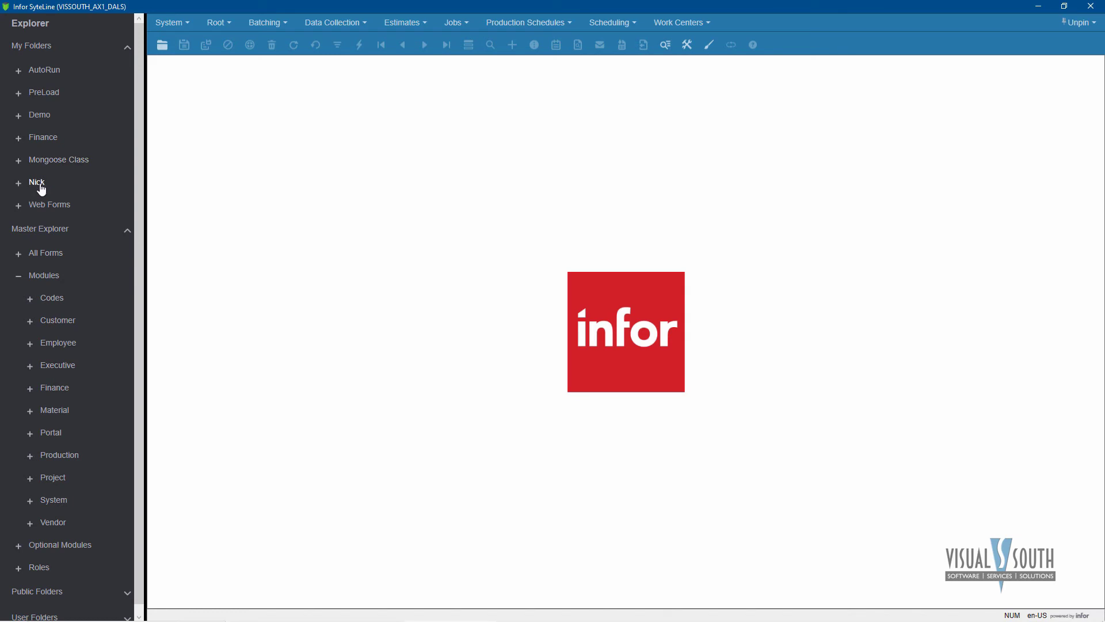
Copy the Customer 360 shortcut from the Customer module into the personal folder and verify it
{"action": "left_click", "coordinate": [30, 324]}
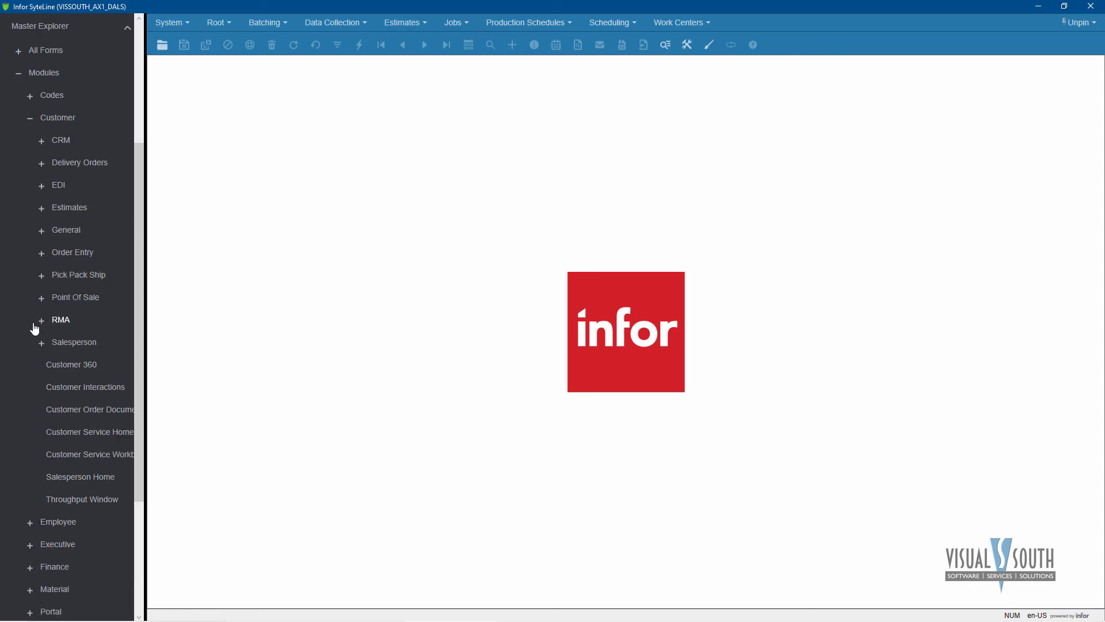
{"action": "right_click", "coordinate": [70, 368]}
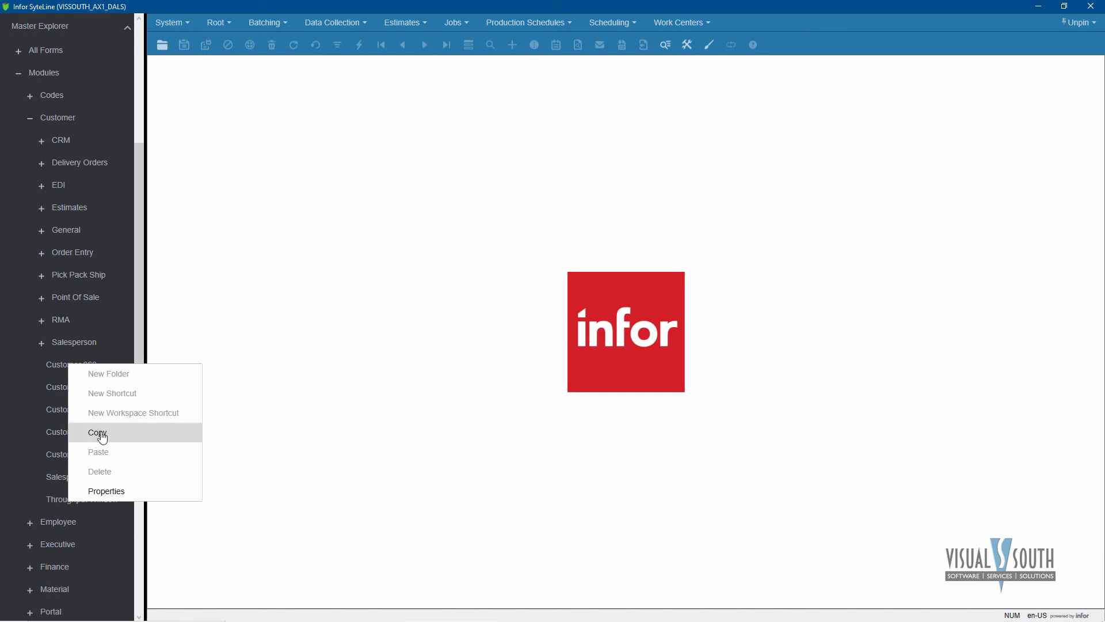
{"action": "left_click", "coordinate": [100, 441]}
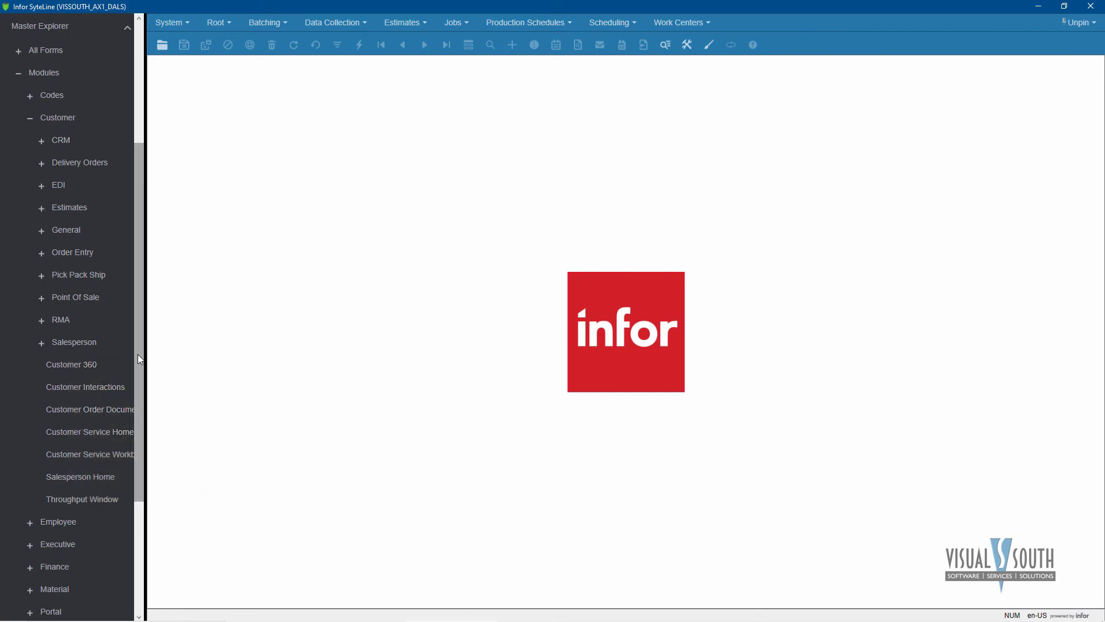
{"action": "left_click_drag", "start_coordinate": [138, 354], "coordinate": [167, 222]}
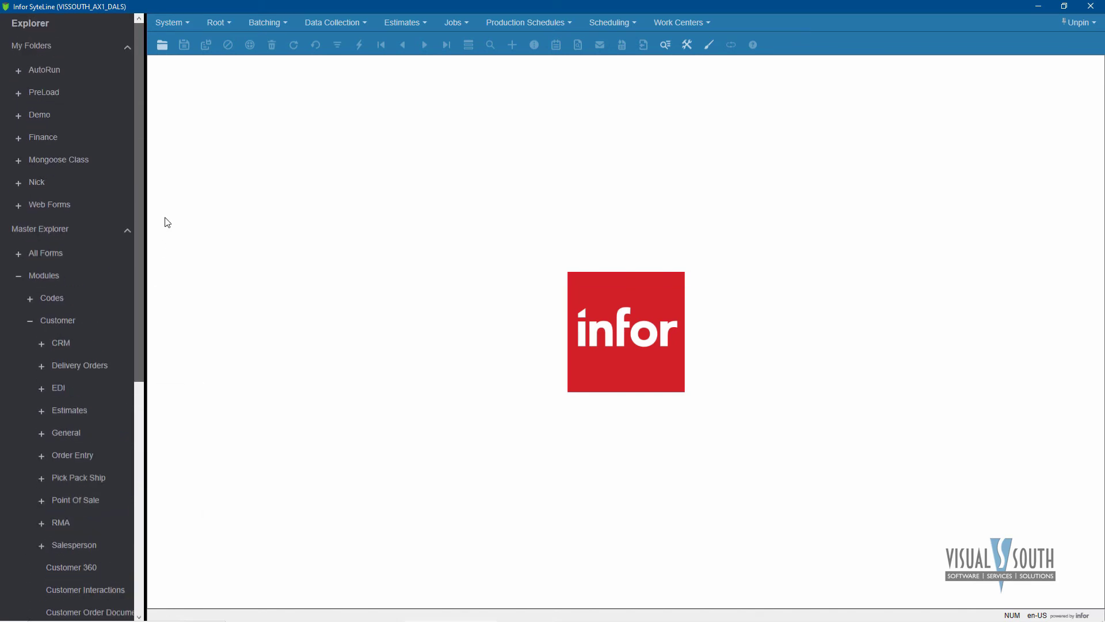
{"action": "right_click", "coordinate": [36, 184]}
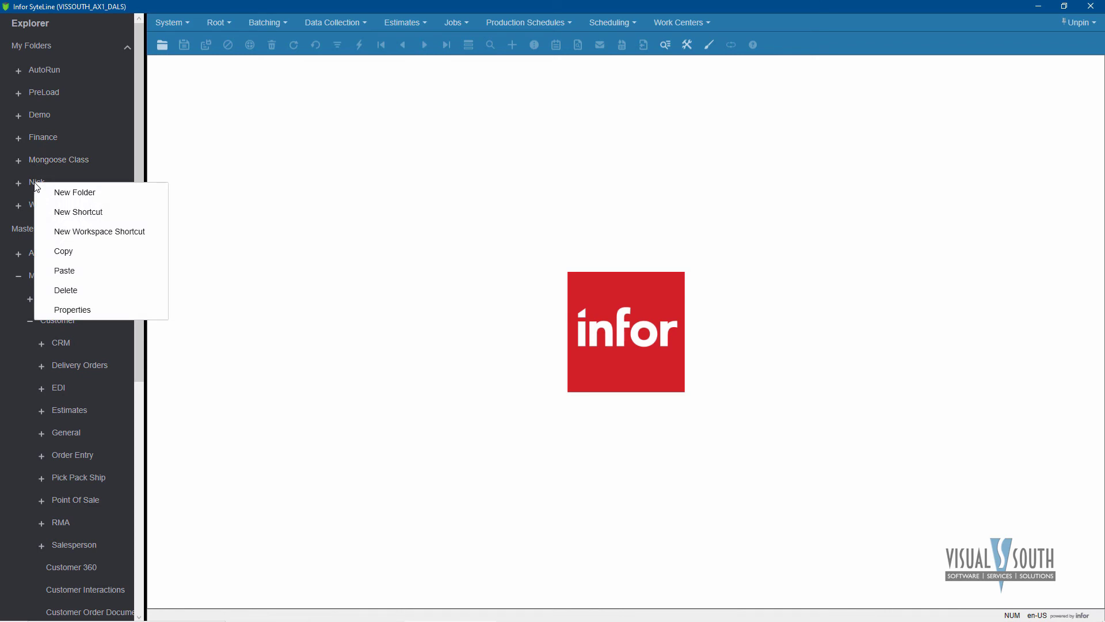
{"action": "left_click", "coordinate": [70, 271]}
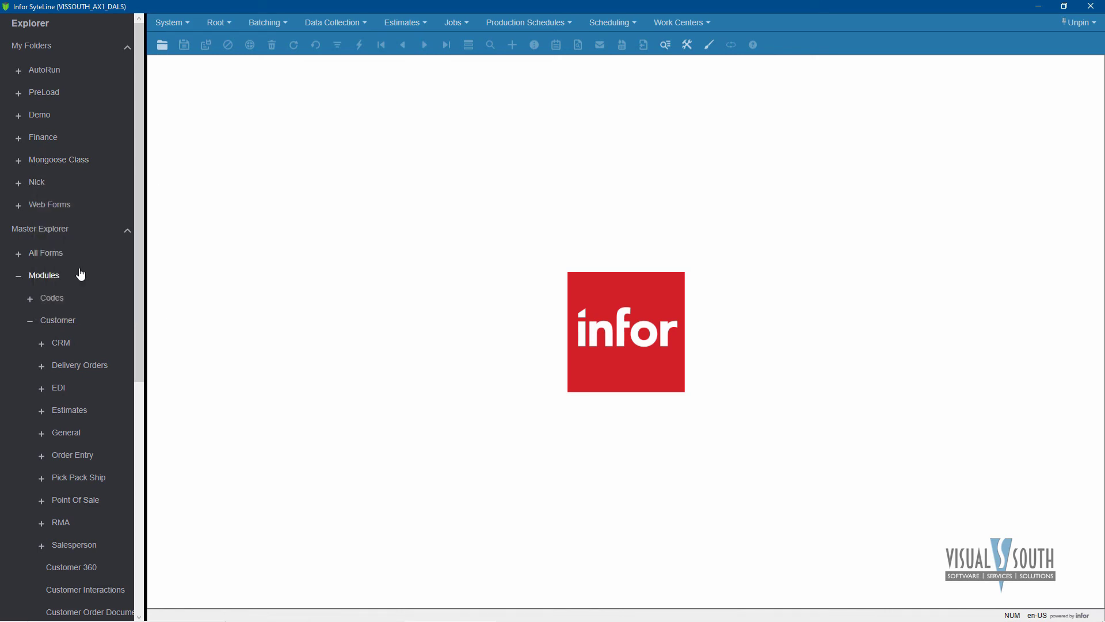
{"action": "left_click", "coordinate": [19, 184]}
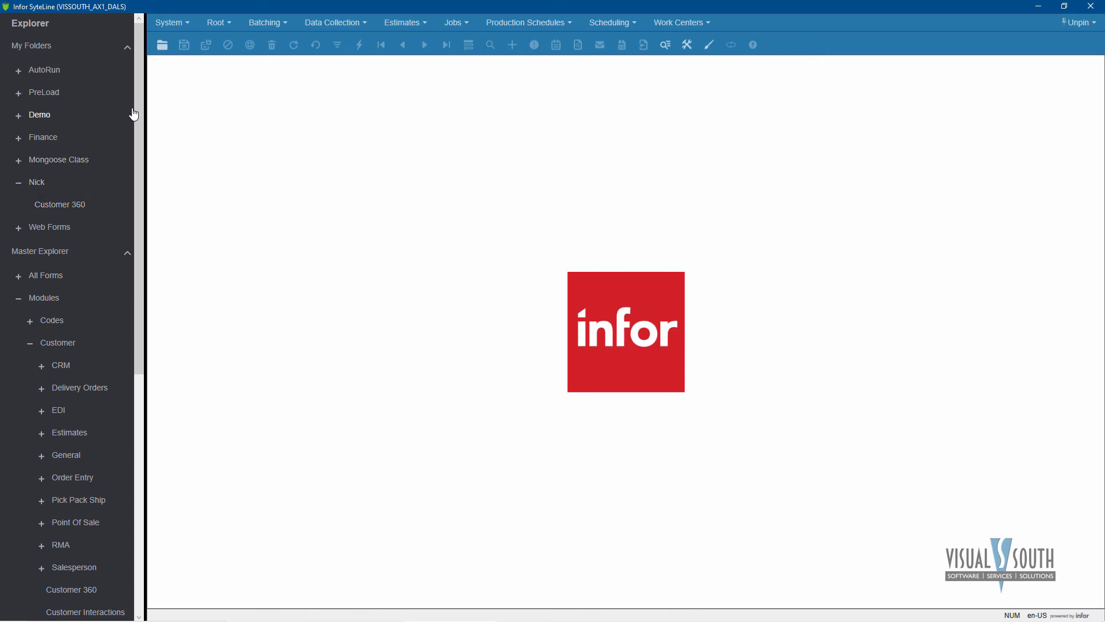
{"action": "left_click", "coordinate": [19, 183]}
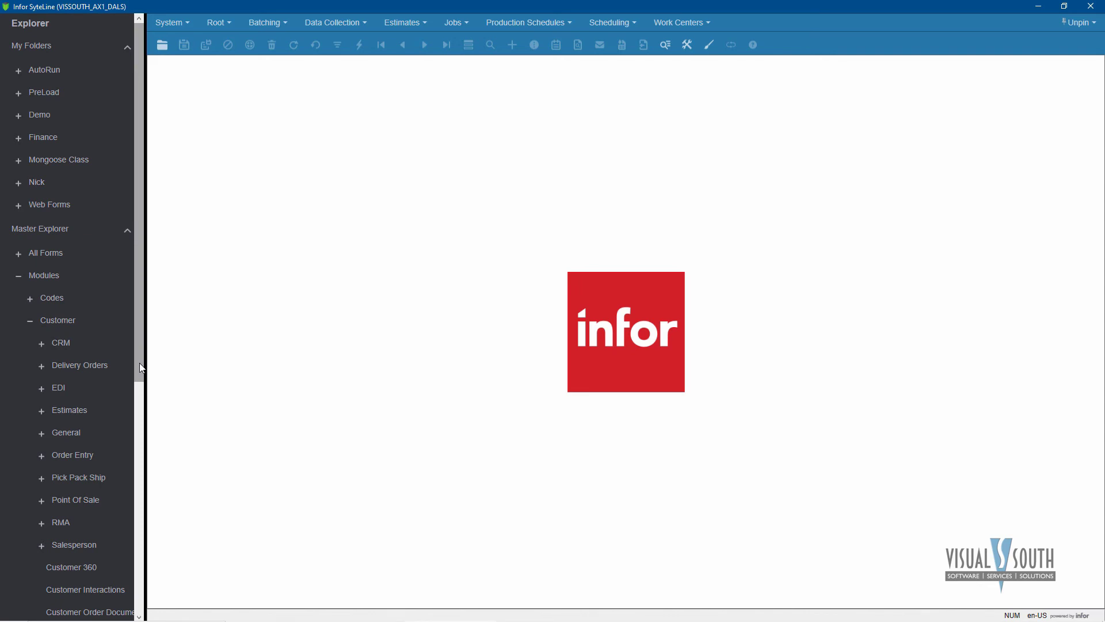
Copy the Order Entry folder from the Customer module
{"action": "left_click_drag", "start_coordinate": [139, 363], "coordinate": [133, 437]}
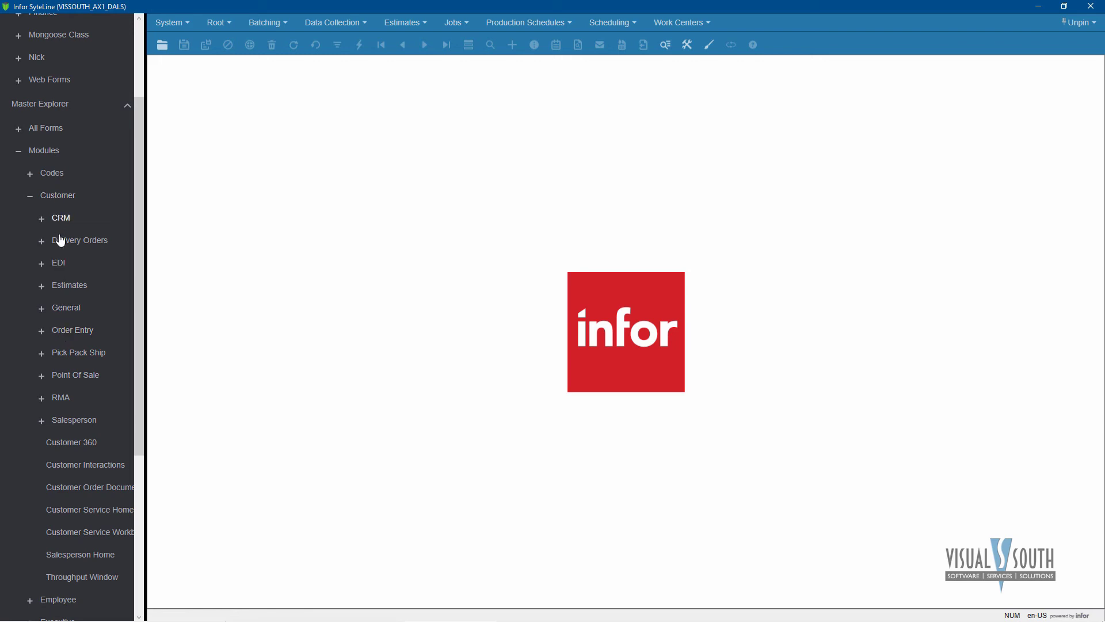
{"action": "scroll", "coordinate": [60, 337], "scroll_direction": "down", "scroll_amount": 3}
{"action": "right_click", "coordinate": [62, 333]}
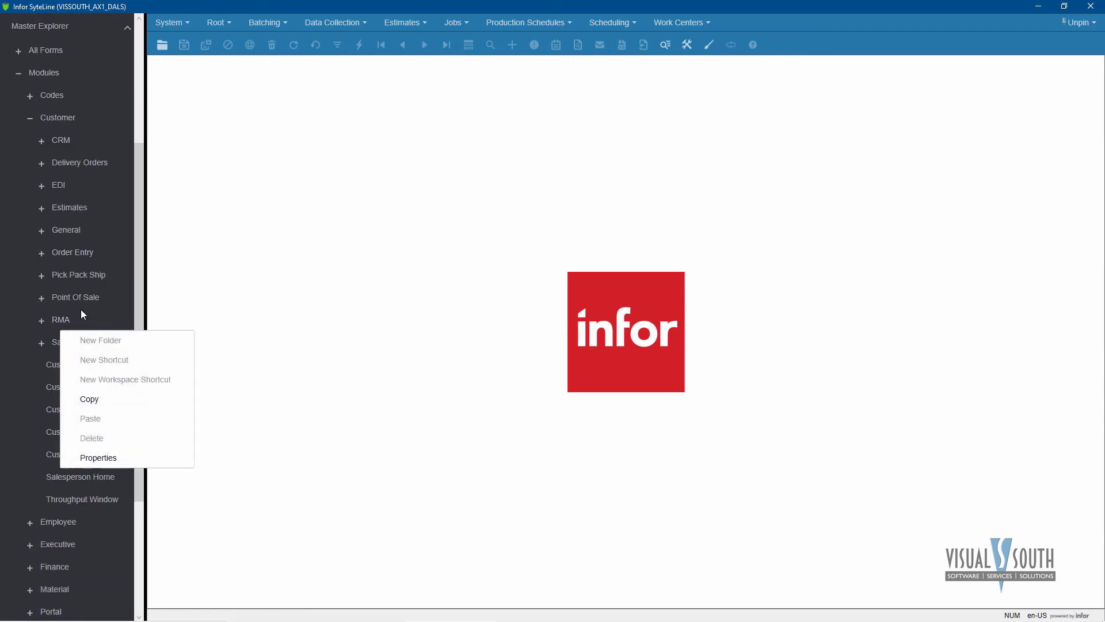
{"action": "right_click", "coordinate": [74, 256]}
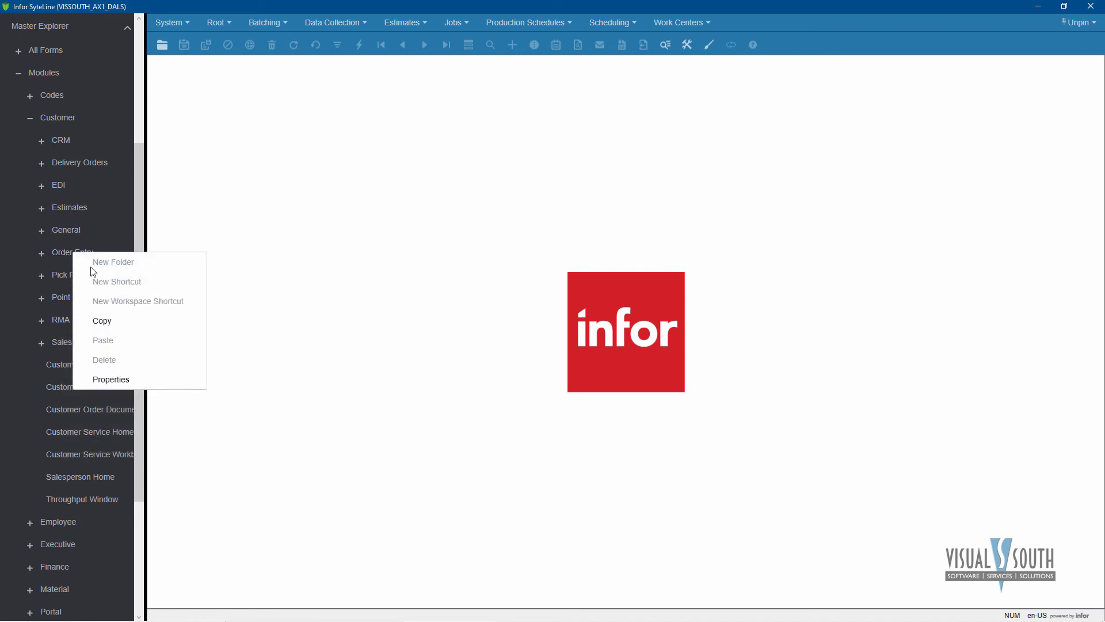
{"action": "left_click", "coordinate": [103, 321]}
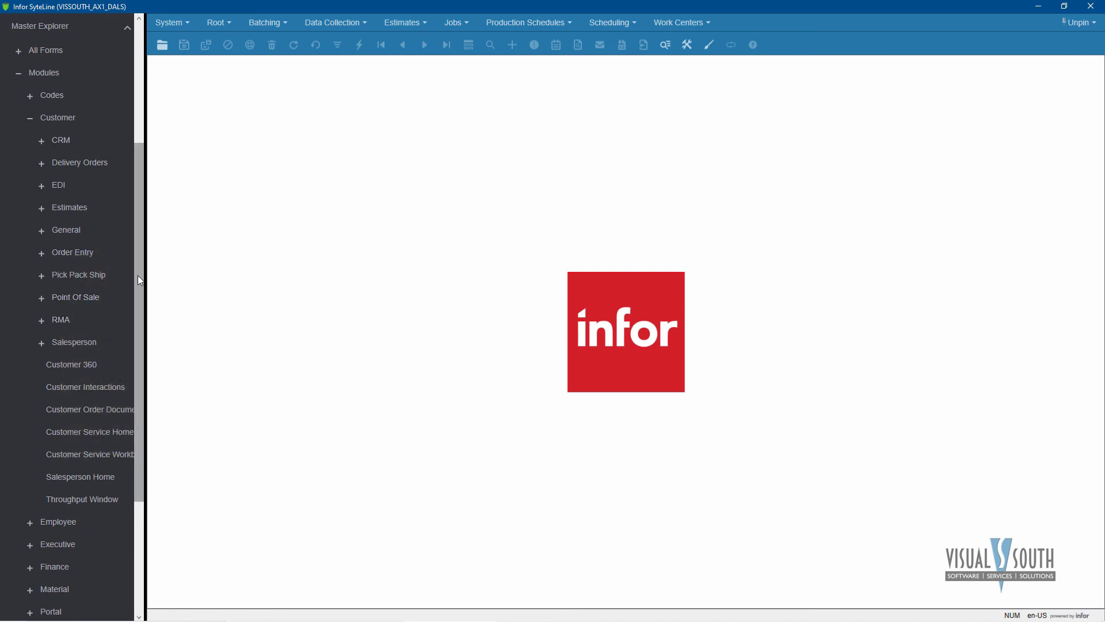
Paste Order Entry into My Folders and check its Activities, Files, Queries, Reports and forms
{"action": "left_click_drag", "start_coordinate": [137, 275], "coordinate": [160, 130]}
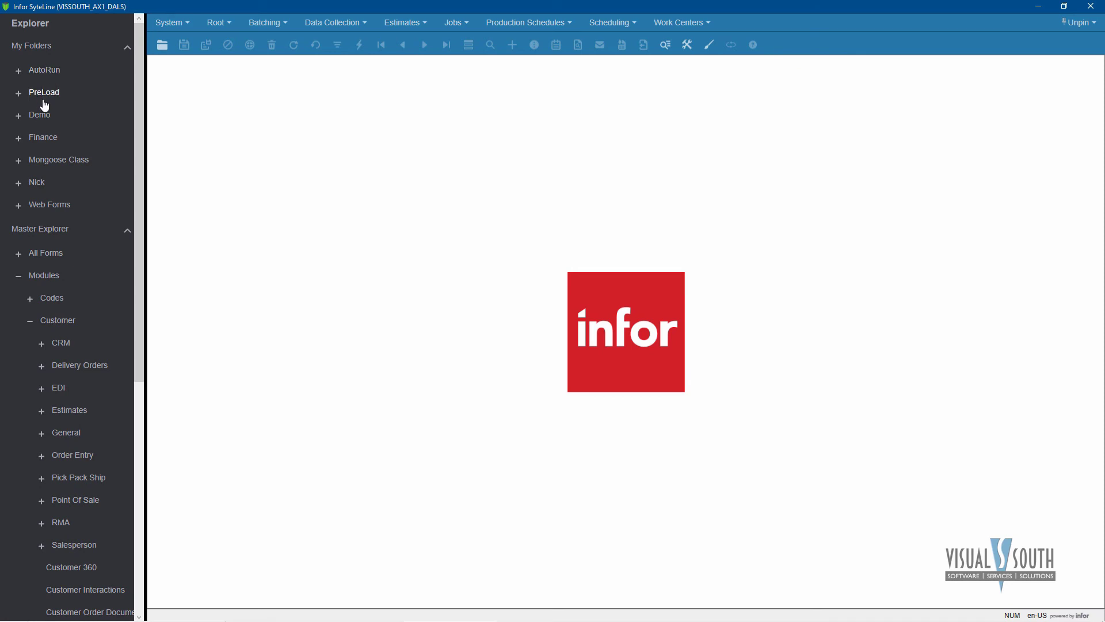
{"action": "right_click", "coordinate": [41, 46]}
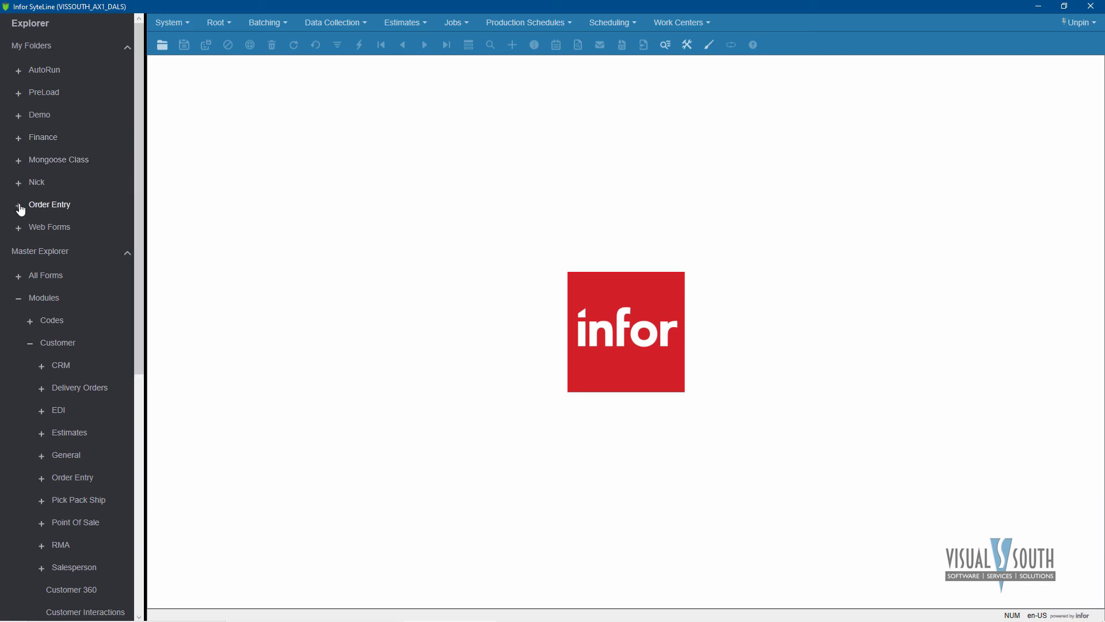
{"action": "left_click", "coordinate": [18, 205]}
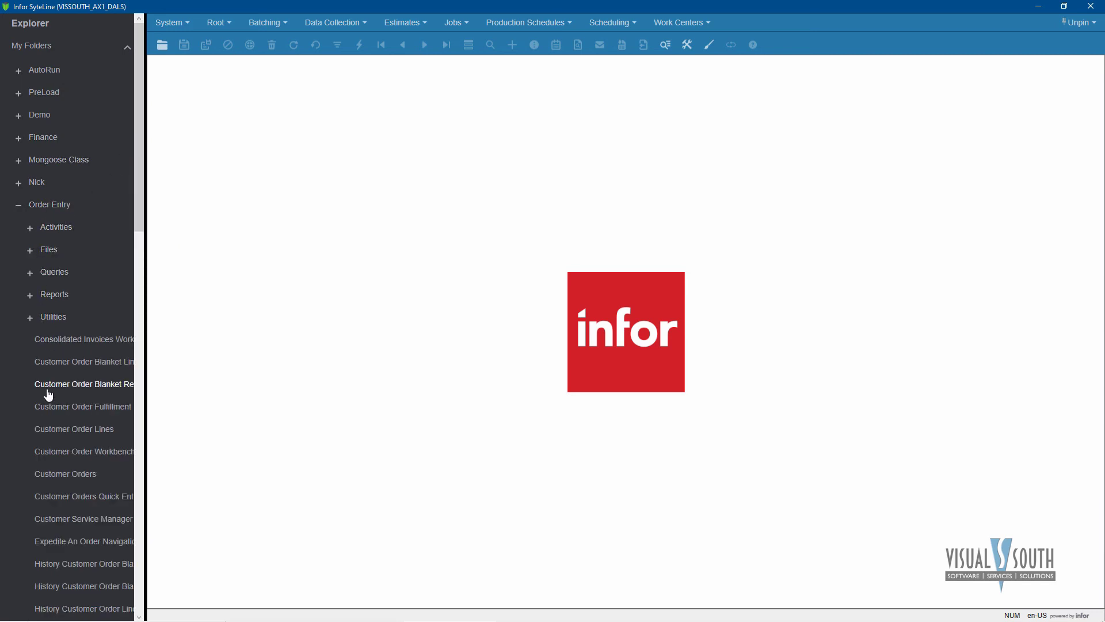
{"action": "left_click", "coordinate": [18, 207]}
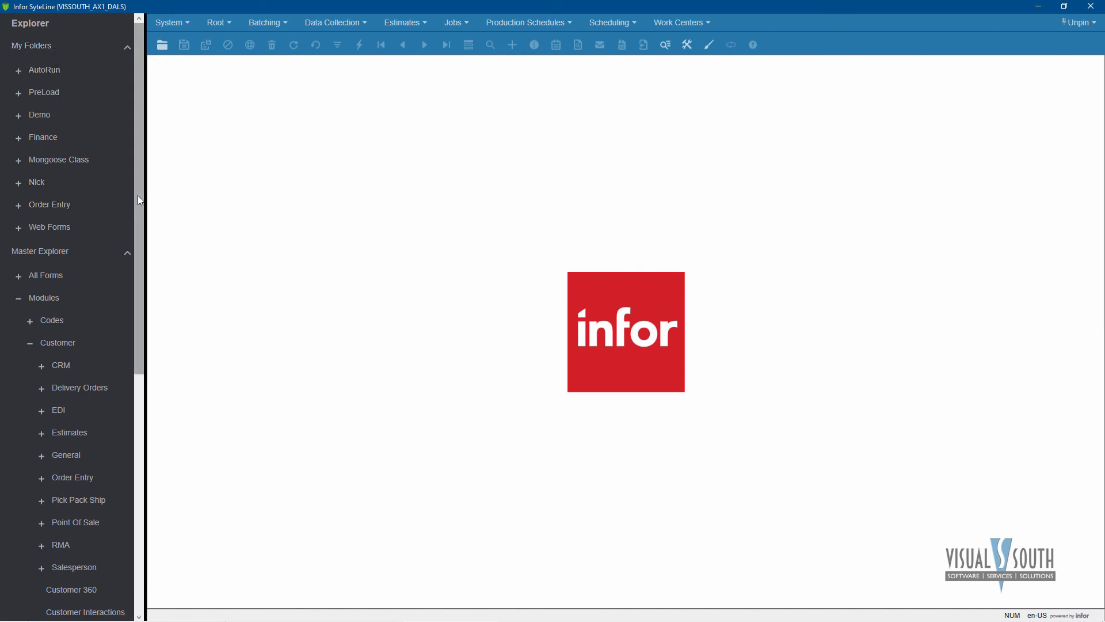
Hide the explorer panel and return the menu bar to its top level
{"action": "left_click", "coordinate": [180, 24]}
{"action": "mouse_move", "coordinate": [197, 84]}
{"action": "left_click", "coordinate": [262, 86]}
{"action": "left_click", "coordinate": [1084, 29]}
{"action": "left_click", "coordinate": [1058, 43]}
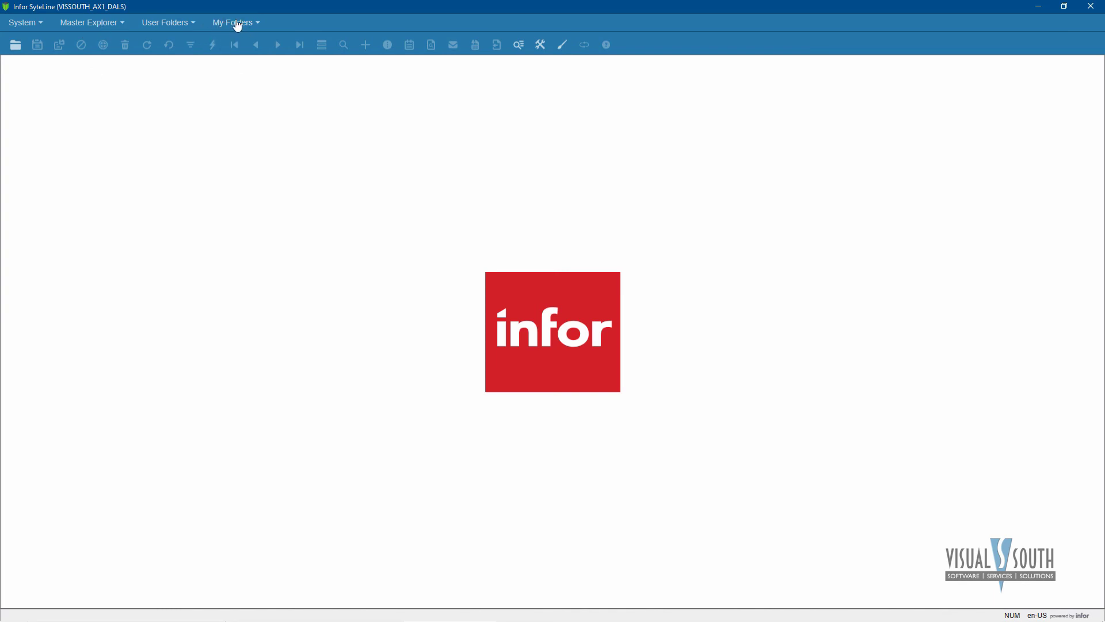
Preview the personal and Order Entry folders, then pin My Folders to the menu bar
{"action": "left_click", "coordinate": [253, 23]}
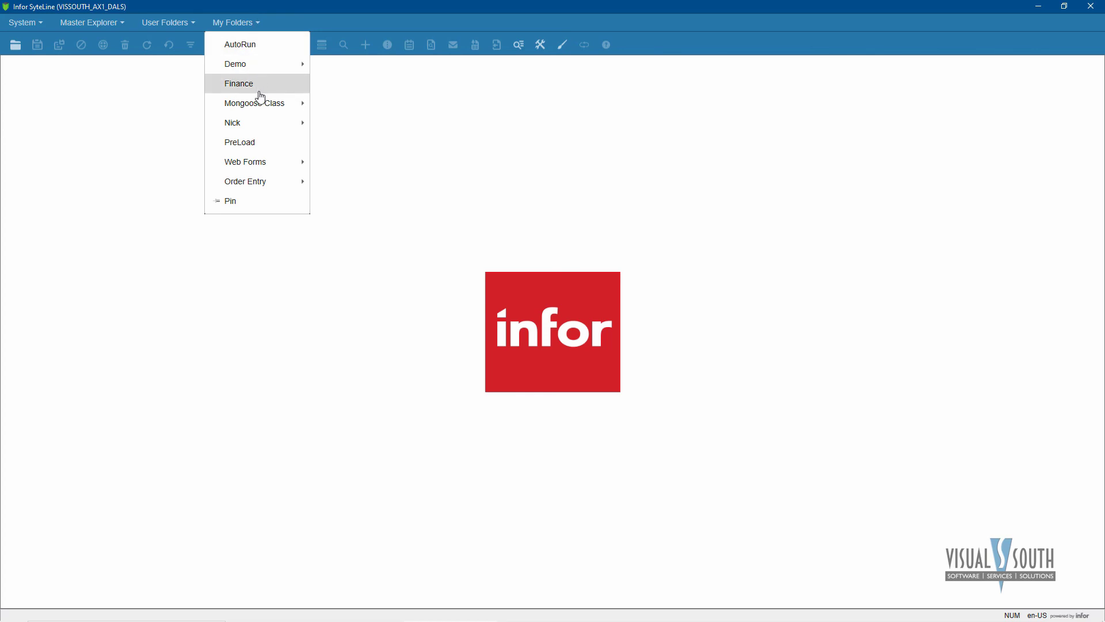
{"action": "left_click", "coordinate": [249, 123]}
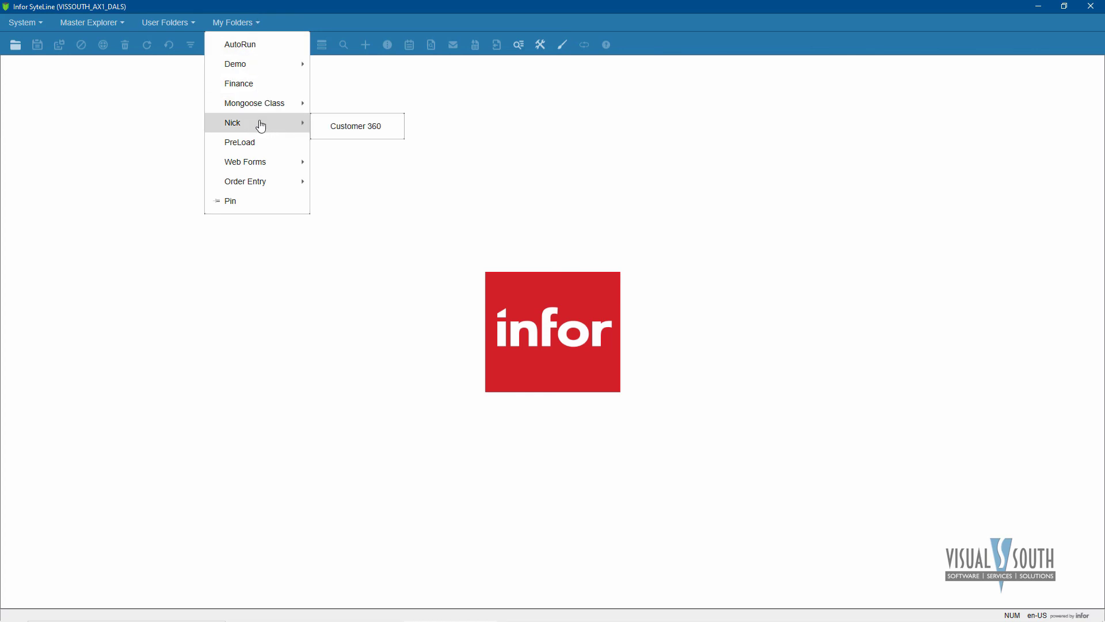
{"action": "left_click", "coordinate": [243, 183]}
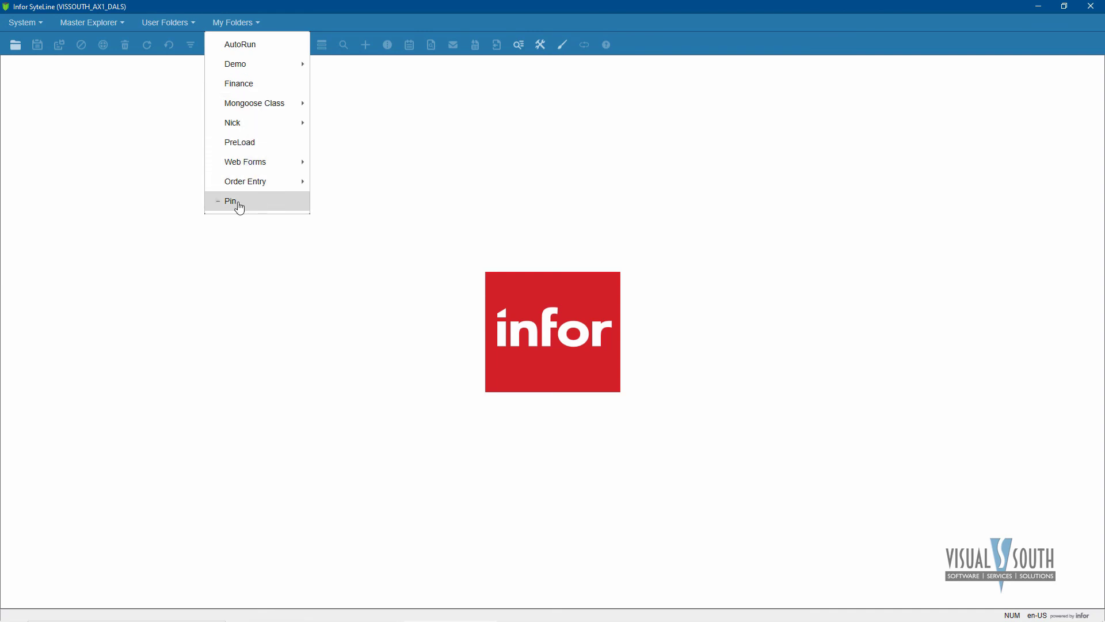
{"action": "left_click", "coordinate": [241, 207]}
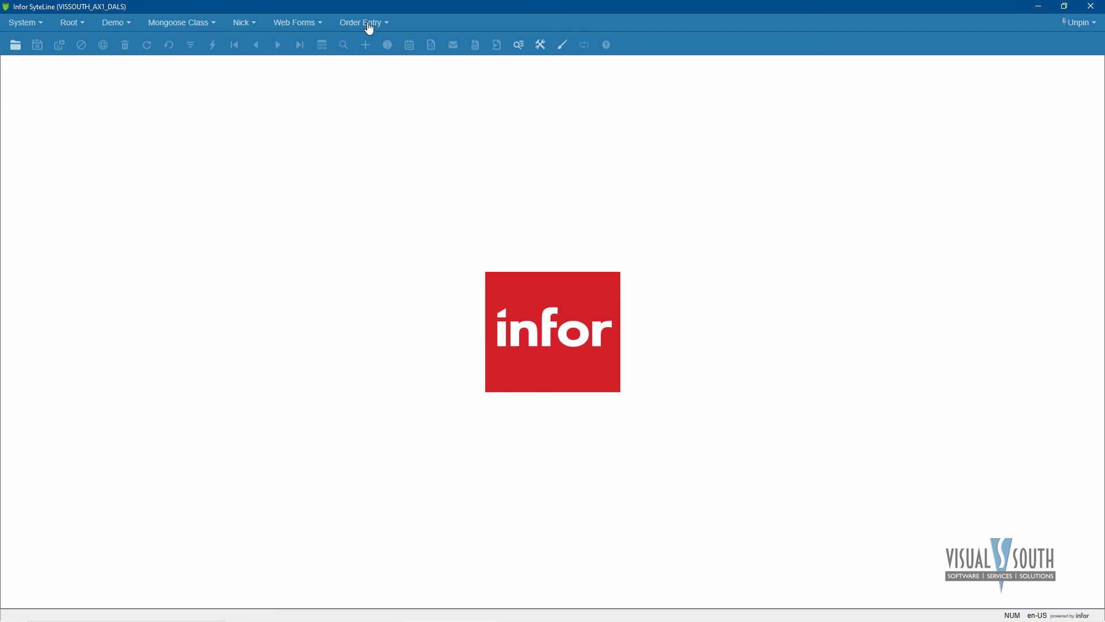
Check the Customer 360 and Order Entry menus, then pin the Demo folder instead
{"action": "left_click", "coordinate": [249, 27]}
{"action": "left_click", "coordinate": [371, 28]}
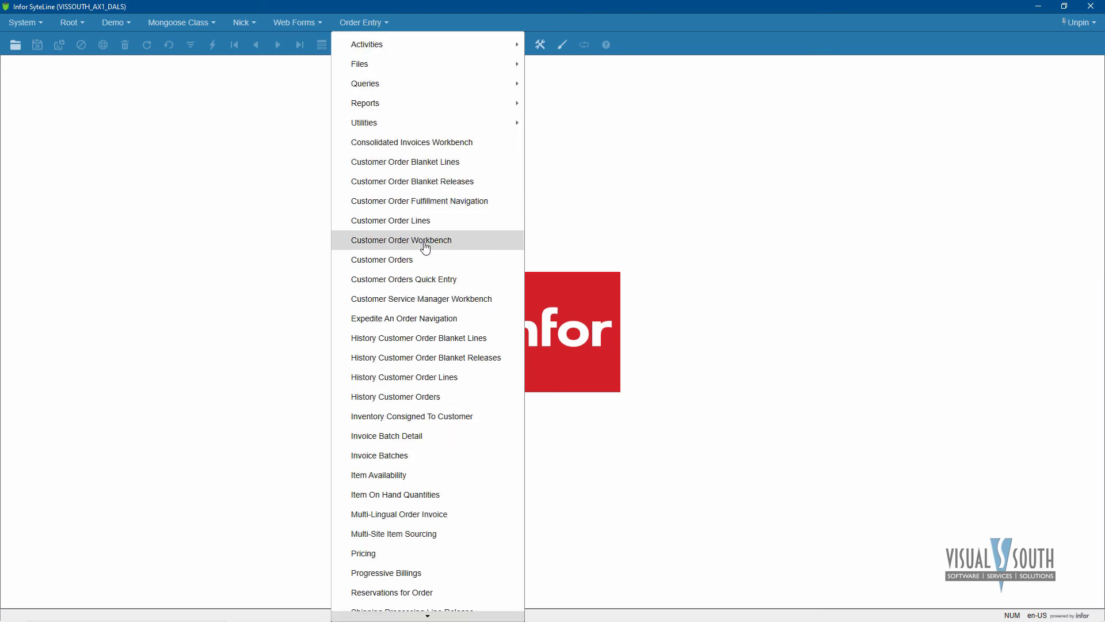
{"action": "left_click", "coordinate": [211, 144]}
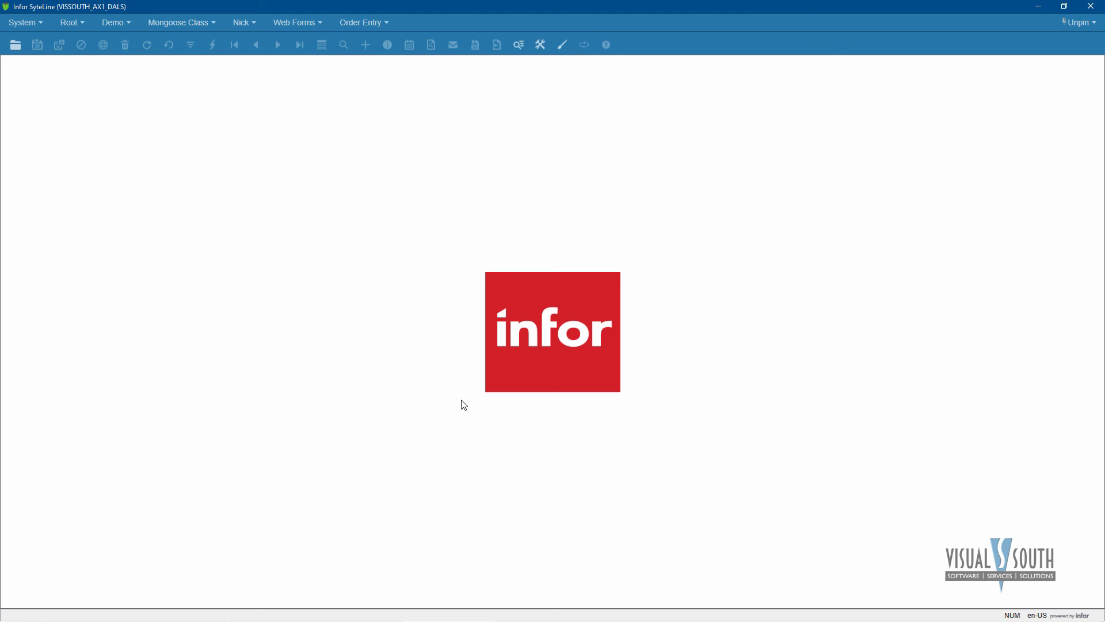
{"action": "left_click", "coordinate": [116, 23]}
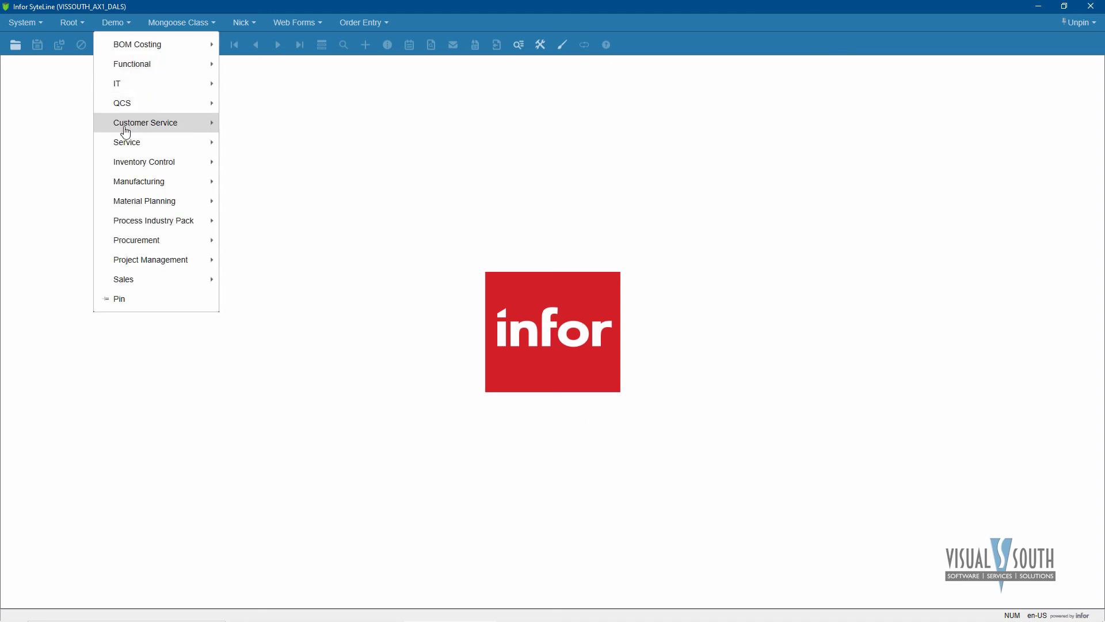
{"action": "left_click", "coordinate": [150, 300]}
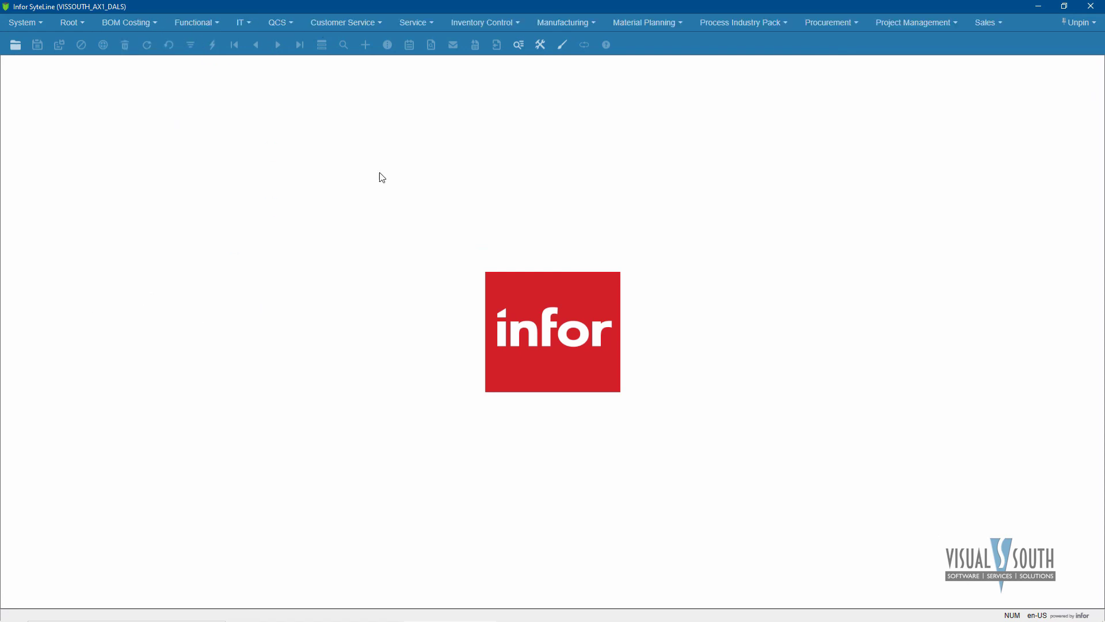